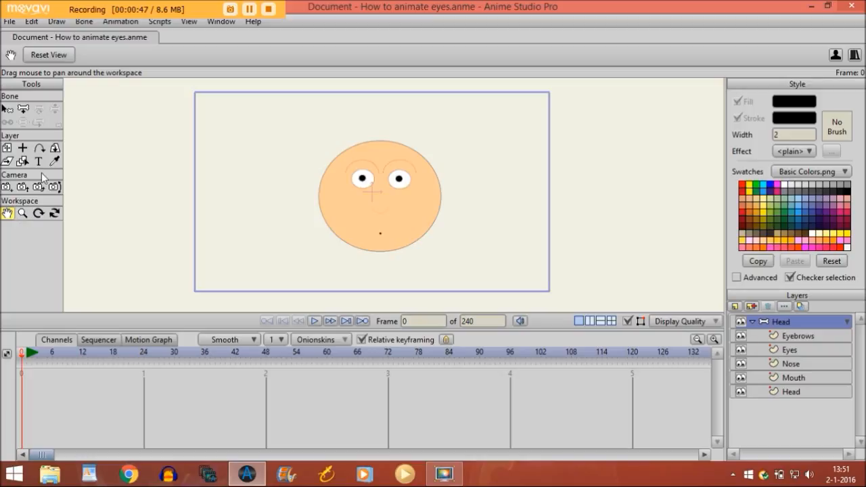
Add a short horizontal bone on the face, just outside the eye on the character's screen-left side.
left_click(22, 213)
left_click(365, 206)
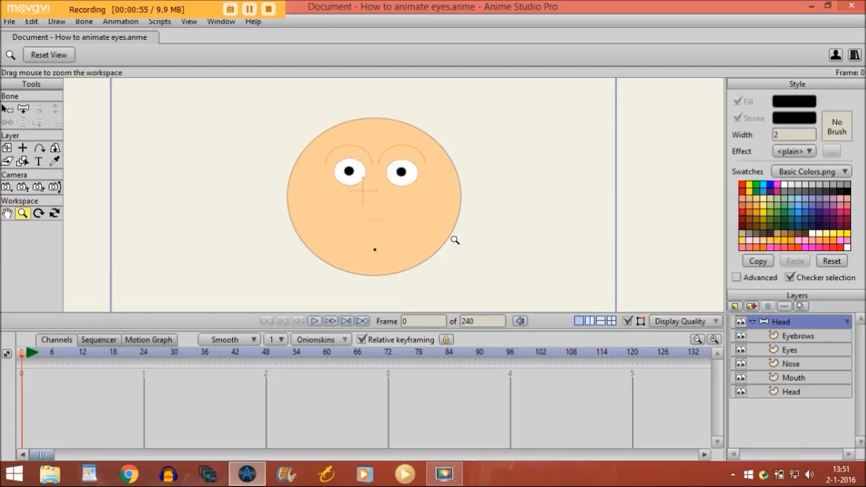
left_click_drag(321, 208, 518, 267)
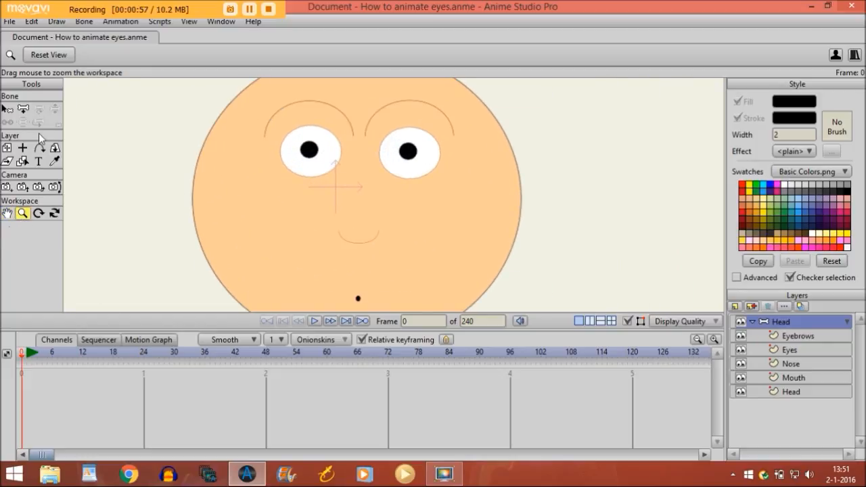
left_click(7, 213)
left_click_drag(283, 141, 286, 160)
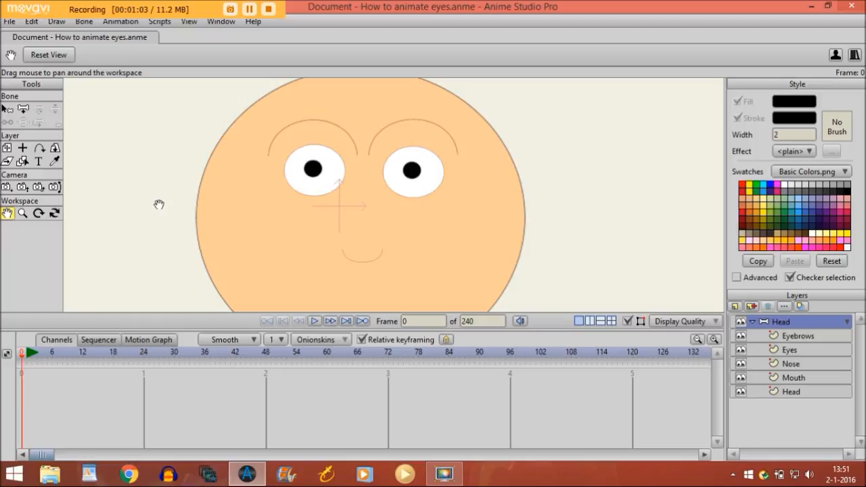
left_click(23, 108)
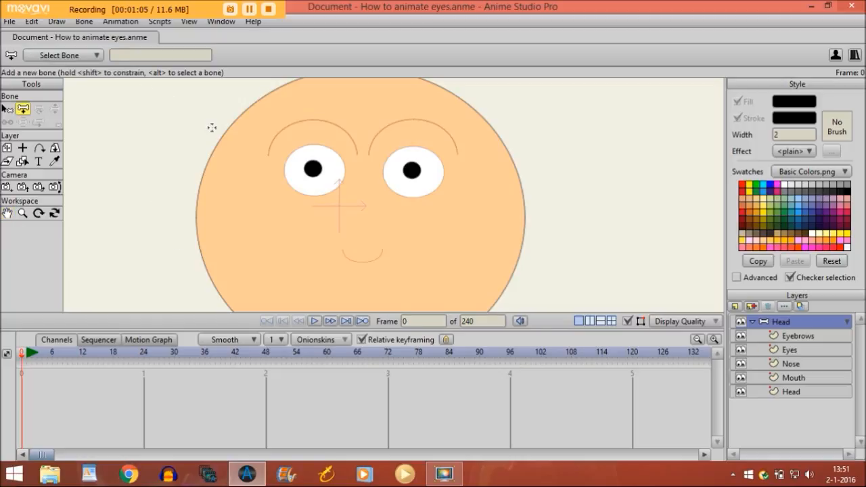
left_click_drag(256, 179, 210, 178)
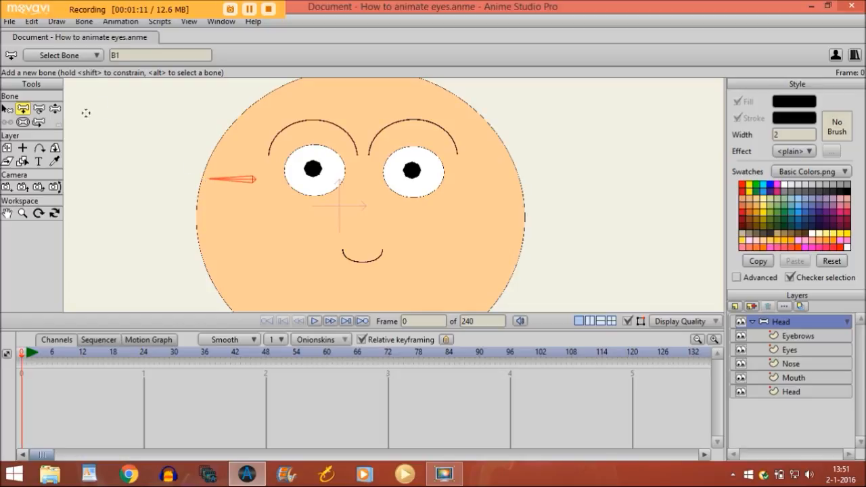
Set the new bone's strength to 0 and deselect the bone.
left_click(23, 123)
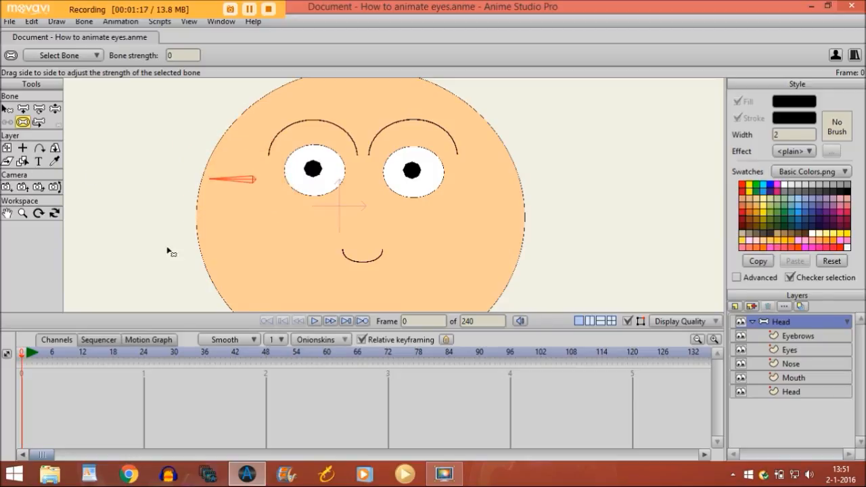
left_click(251, 179)
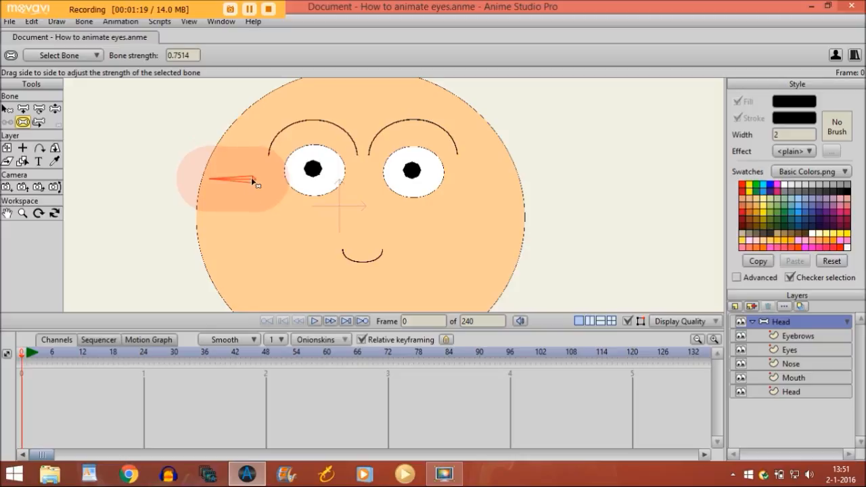
left_click(106, 167)
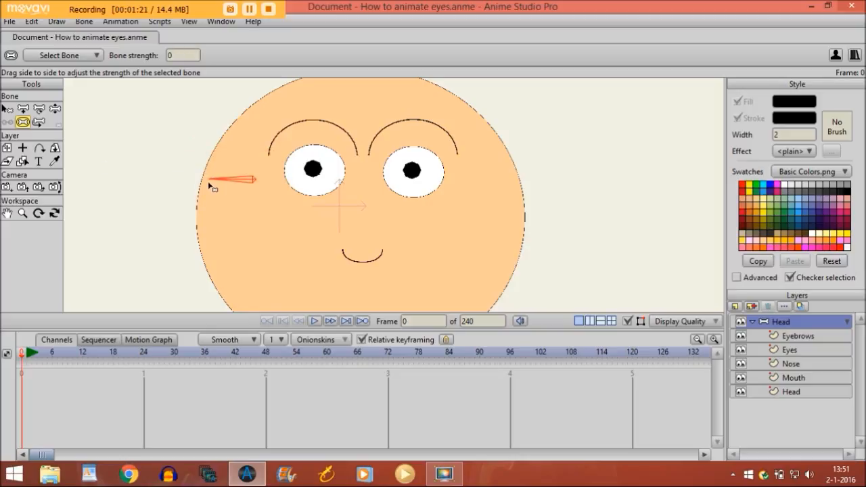
left_click(6, 109)
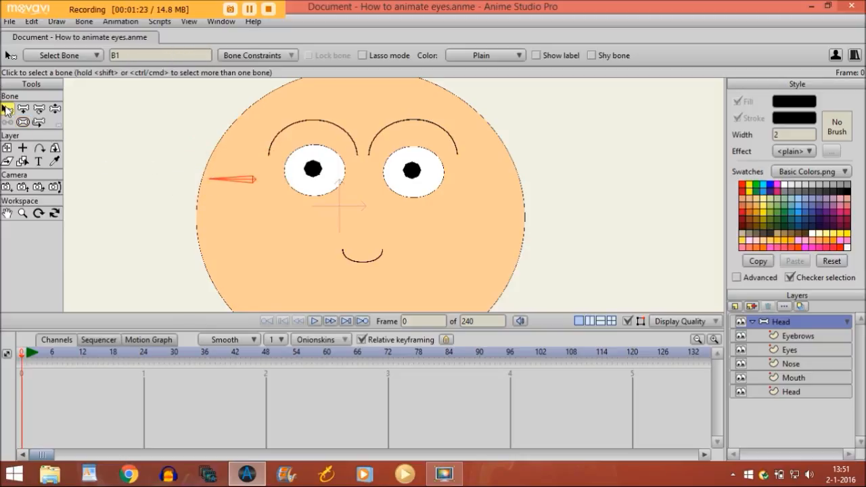
left_click(175, 155)
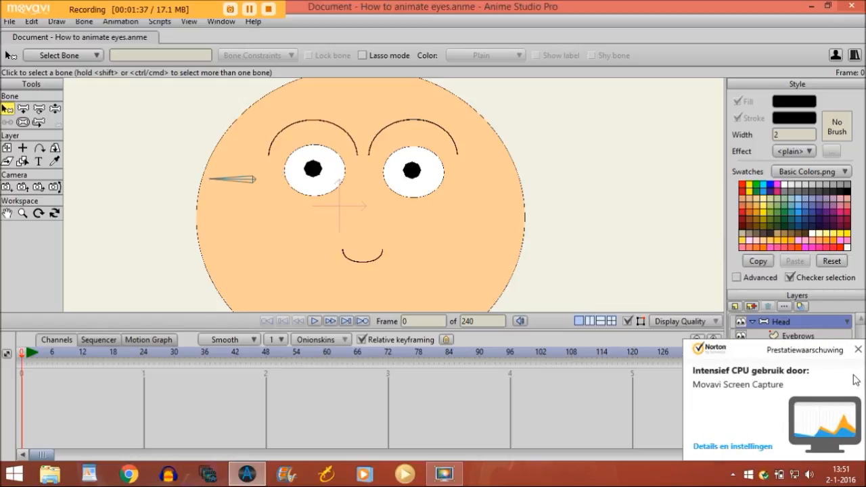
left_click(858, 349)
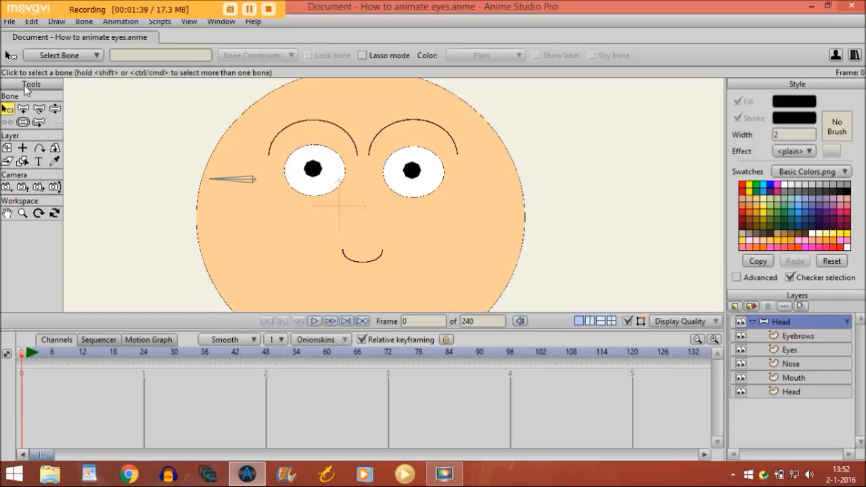
Add a short vertical bone just above the nose curve and set its bone strength to 0.
left_click(23, 109)
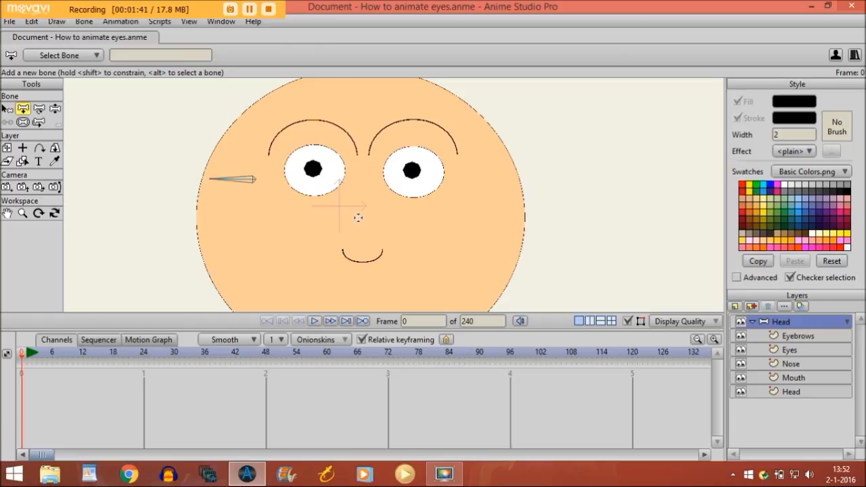
left_click_drag(356, 230, 357, 257)
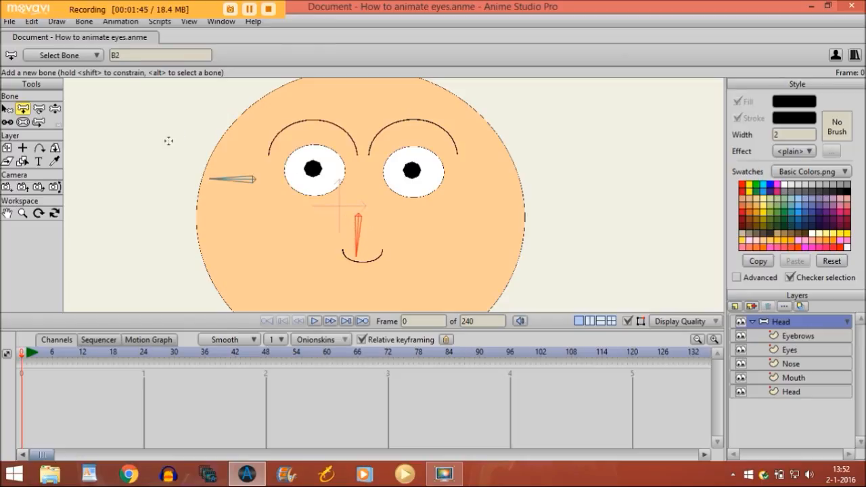
left_click(23, 122)
left_click_drag(337, 216, 250, 226)
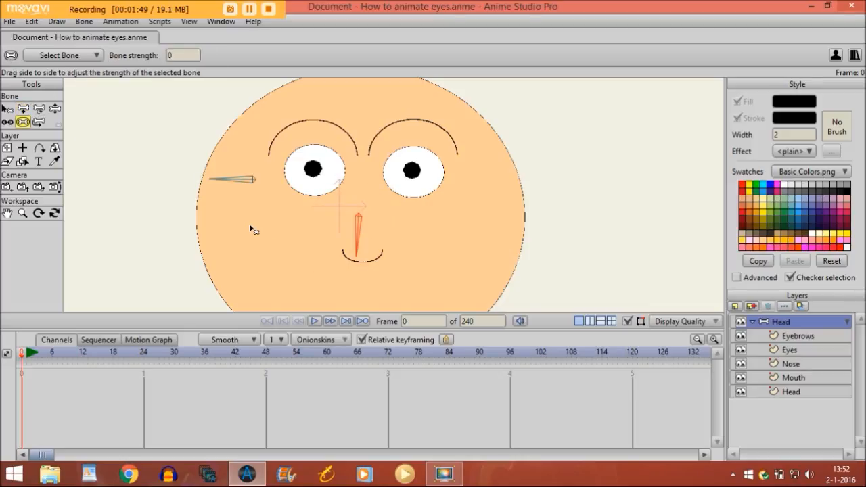
Rename the horizontal bone beside the eye as "Eyes vertical".
left_click(6, 108)
left_click(249, 182)
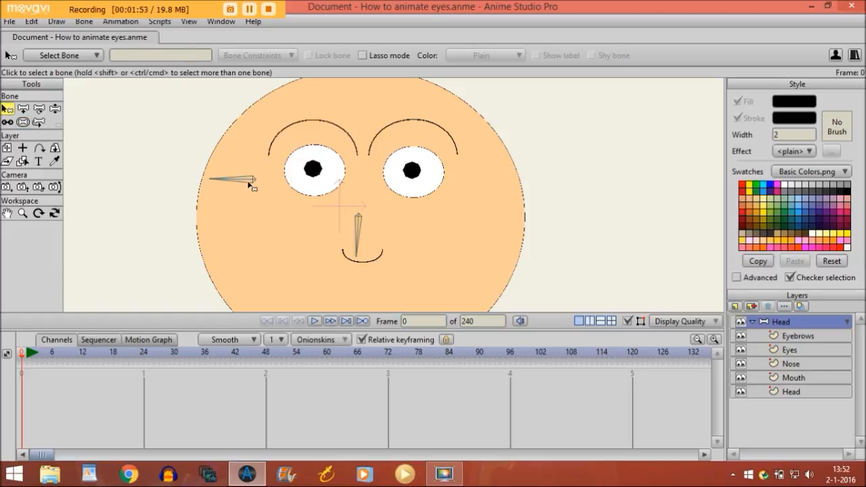
left_click(168, 57)
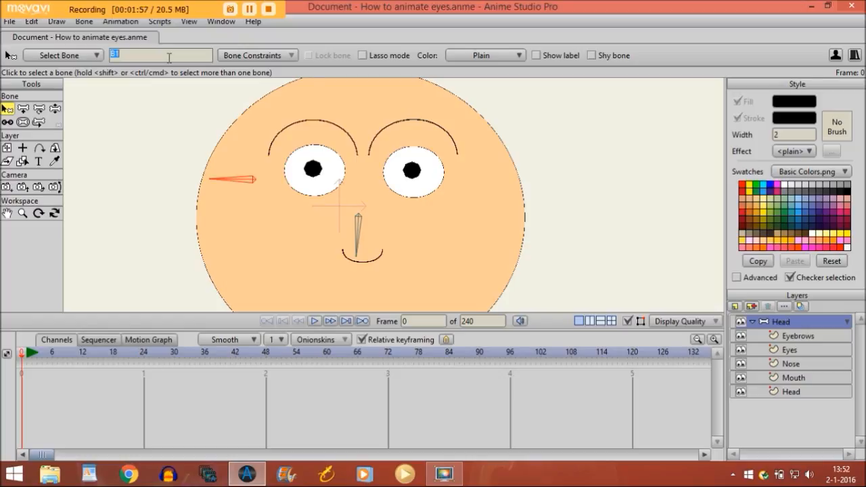
key("Caps_Lock")
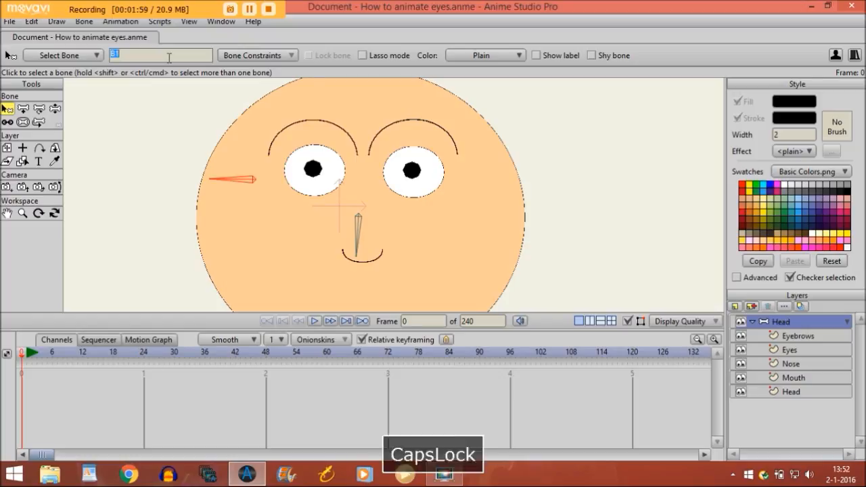
type("Eyes ")
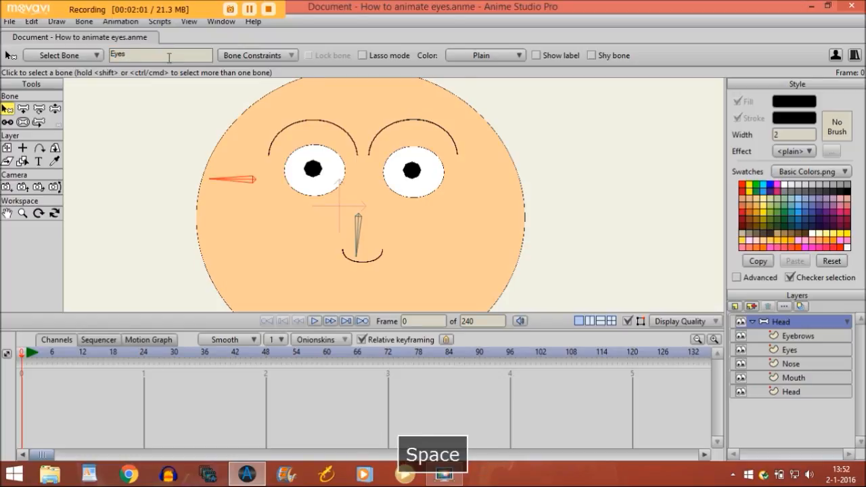
type("vertical")
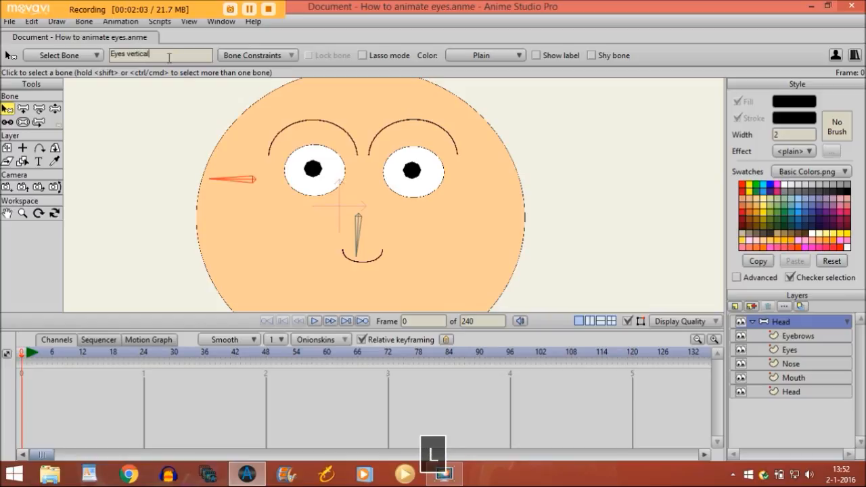
key("Return")
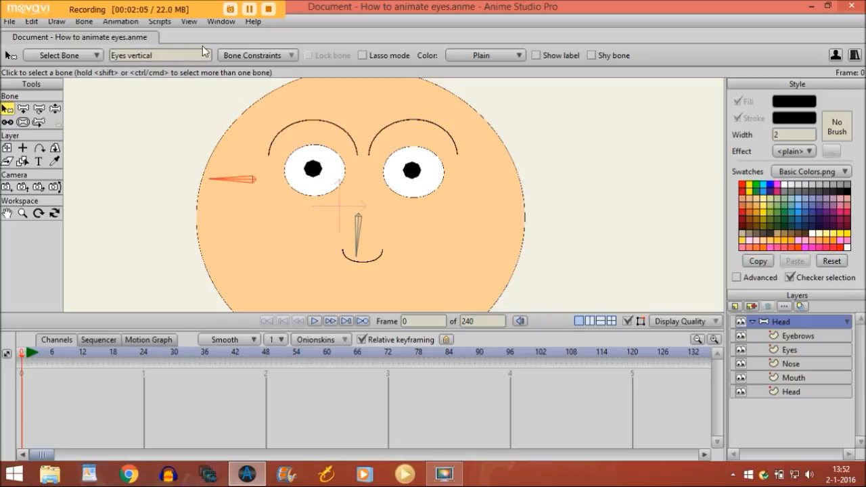
Enable angle constraints on the Eyes vertical bone and test its rotation.
left_click(269, 54)
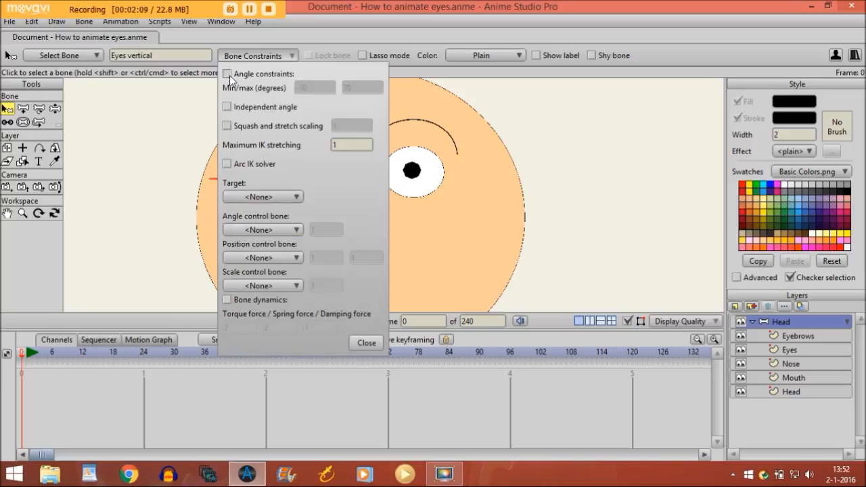
left_click(230, 74)
left_click(366, 342)
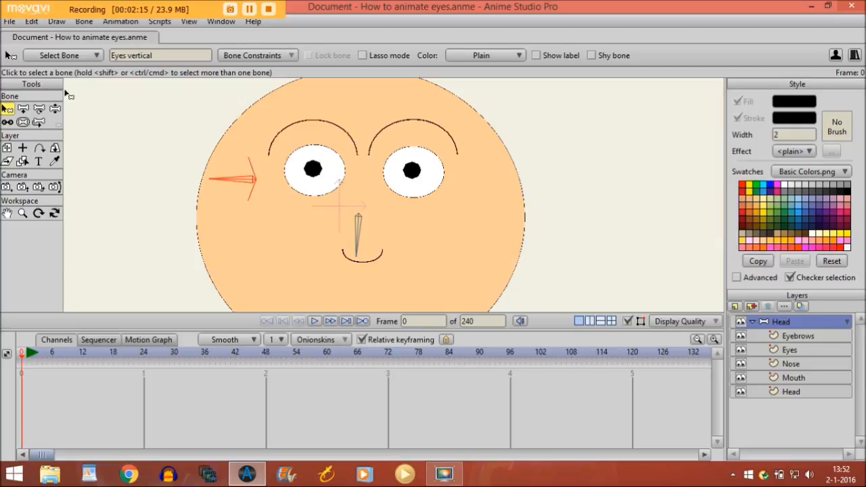
left_click(55, 108)
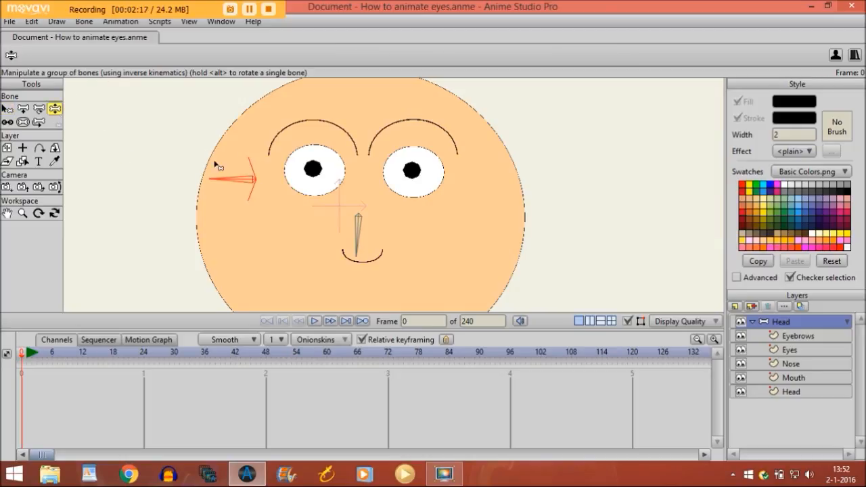
left_click_drag(222, 182, 209, 165)
Rename the vertical bone above the nose curve as "Eyes horizontal".
left_click(7, 108)
left_click(357, 232)
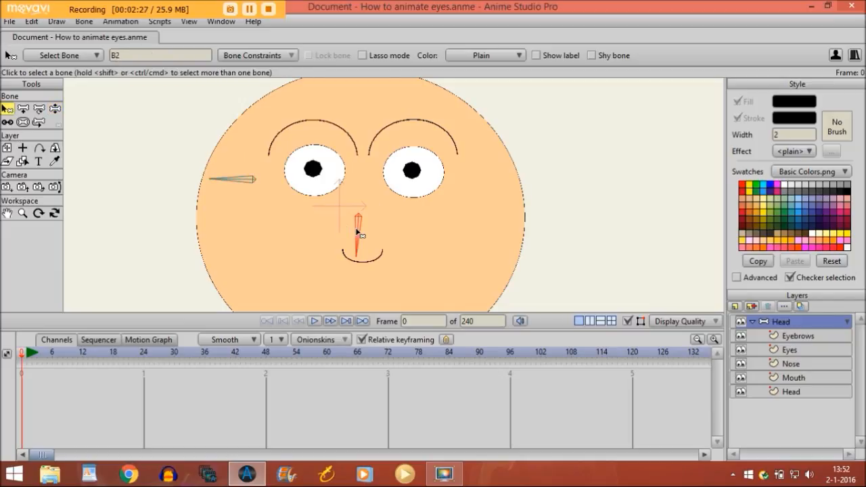
double_click(128, 53)
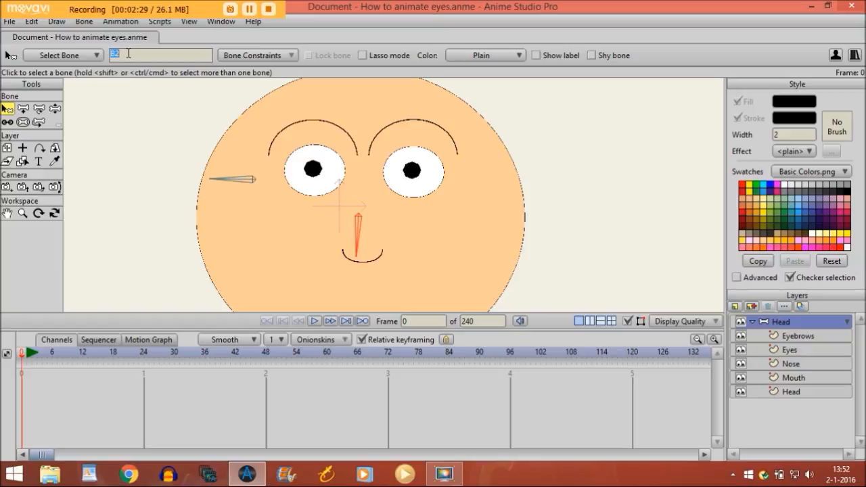
type("E")
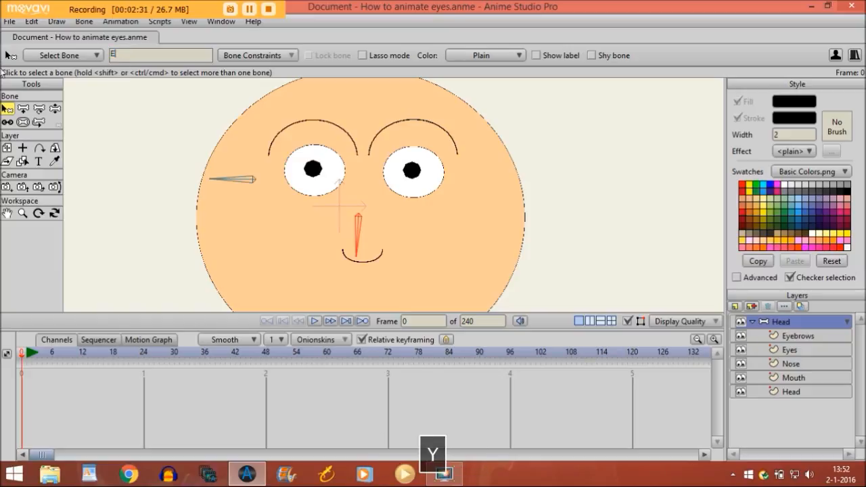
type("yes horiz")
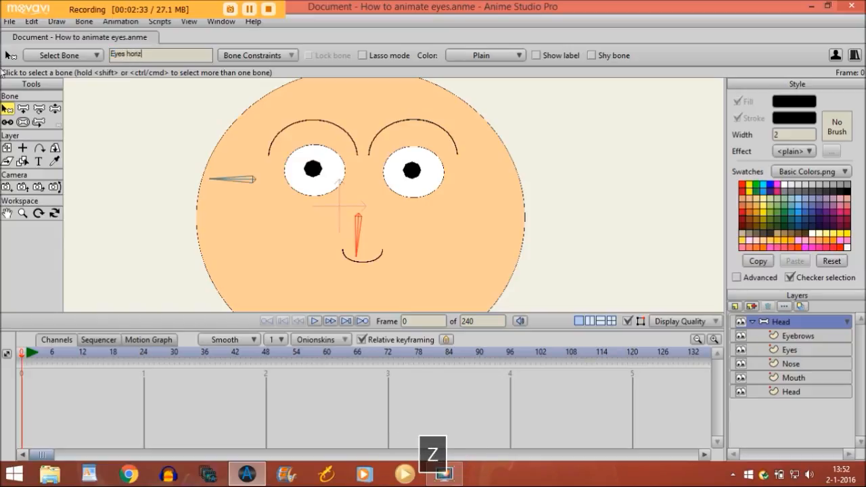
type("ontal")
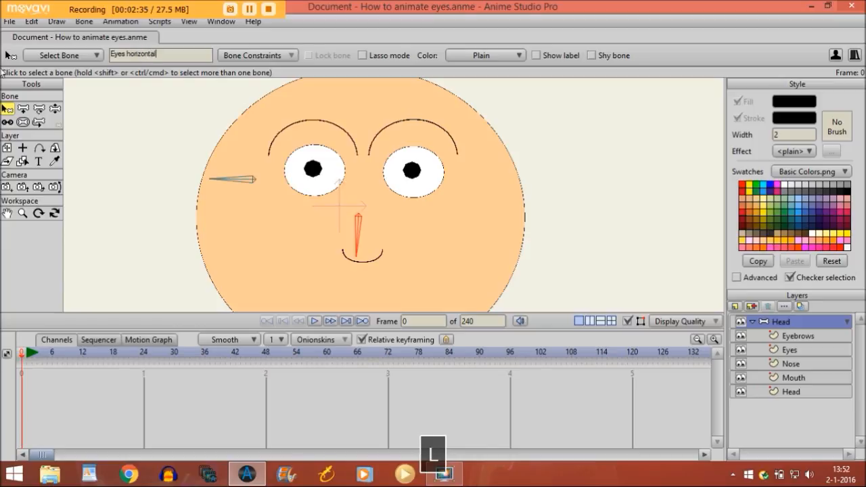
key("Return")
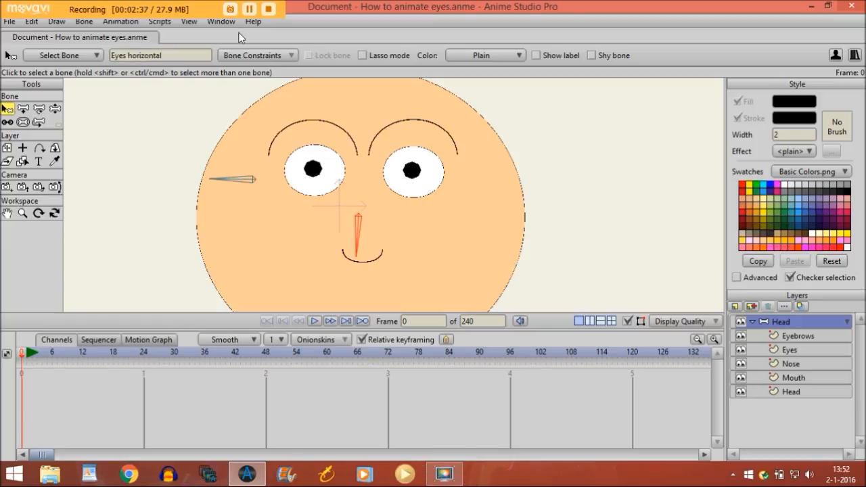
Enable angle constraints on the Eyes horizontal bone.
left_click(238, 57)
left_click(227, 73)
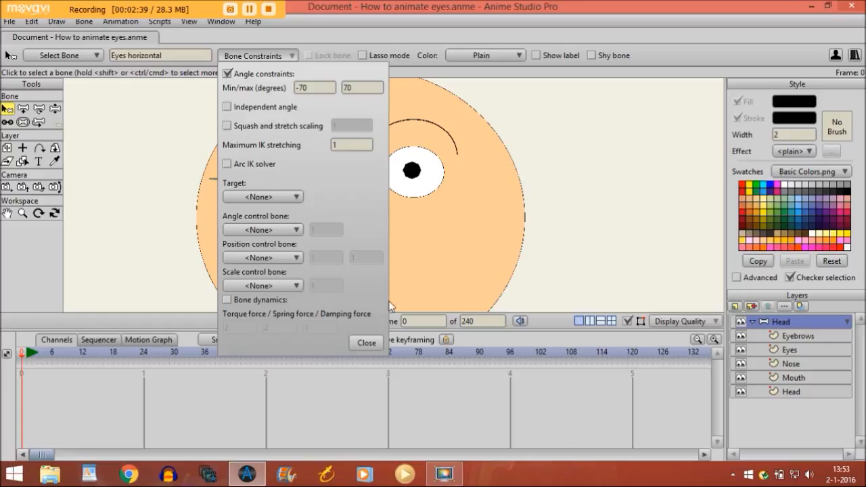
left_click(372, 345)
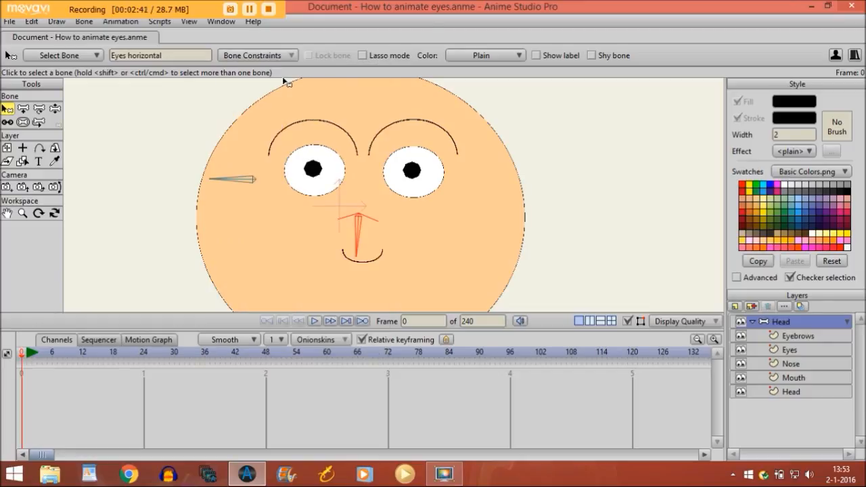
Create a new action named "Eyes vertical" for the horizontal bone beside the eye.
left_click(243, 178)
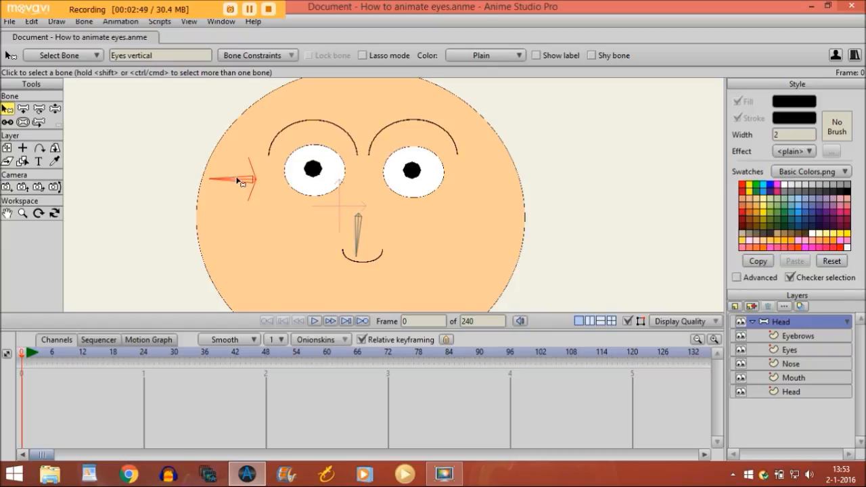
left_click(218, 22)
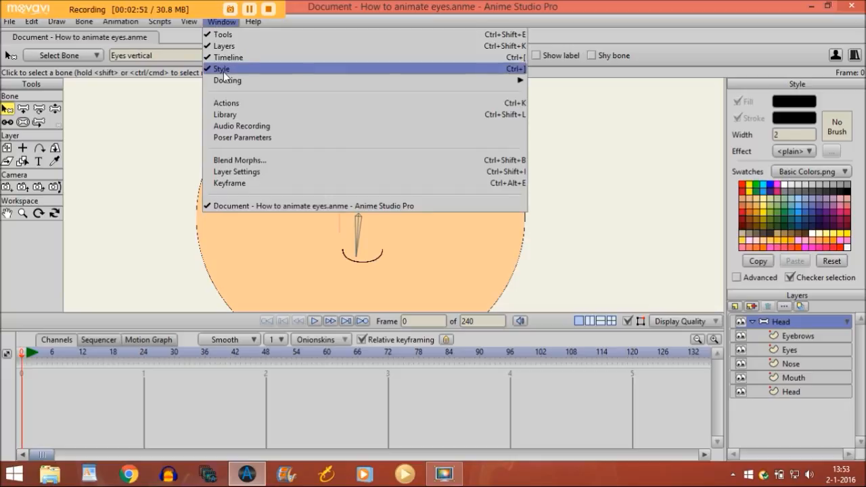
left_click(229, 103)
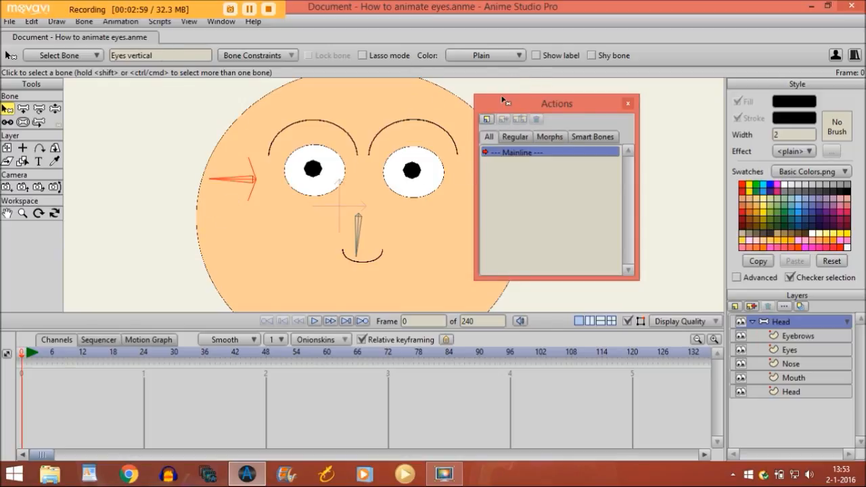
left_click(490, 122)
key("Caps_Lock")
type("Eyes ver")
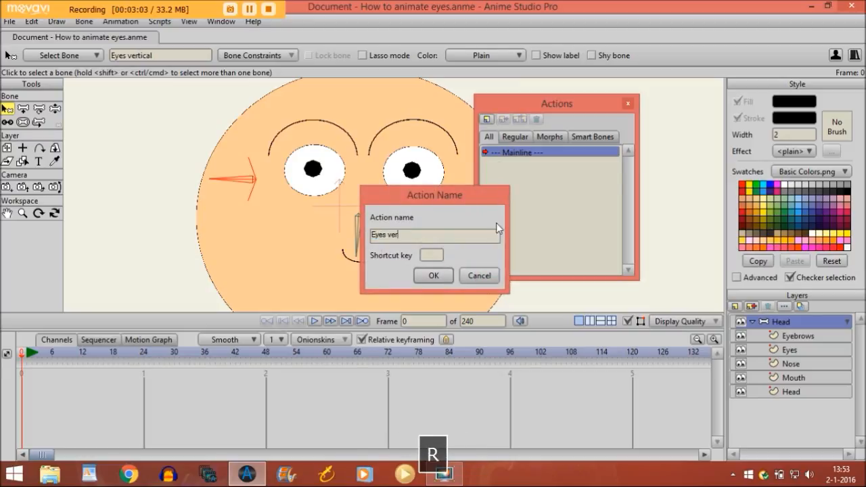
type("tical")
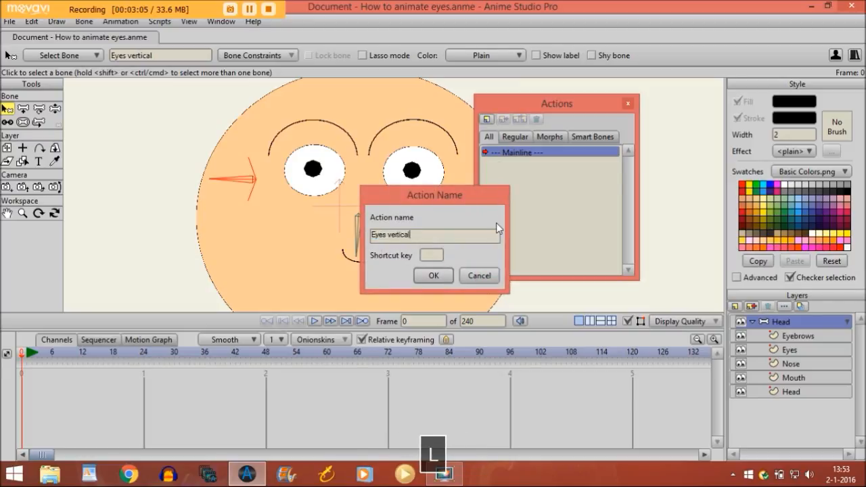
left_click(434, 276)
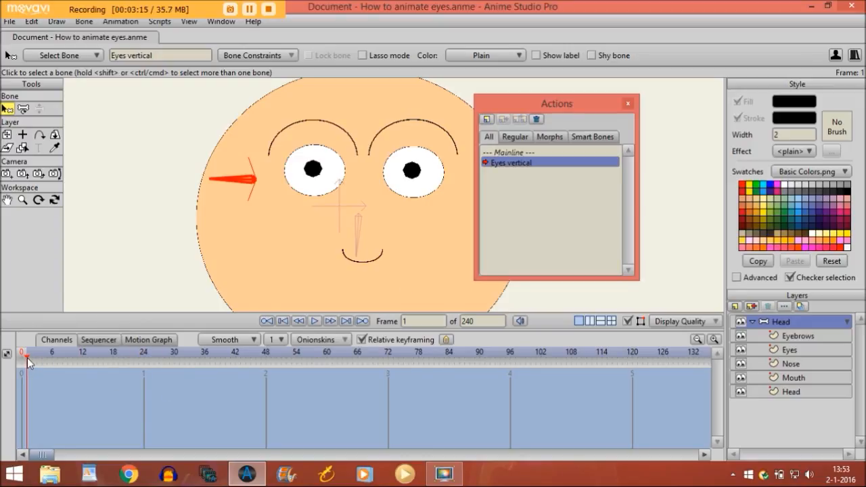
At frame 1 of the Eyes vertical action, rotate the Eyes vertical bone up to its constraint limit.
left_click(23, 109)
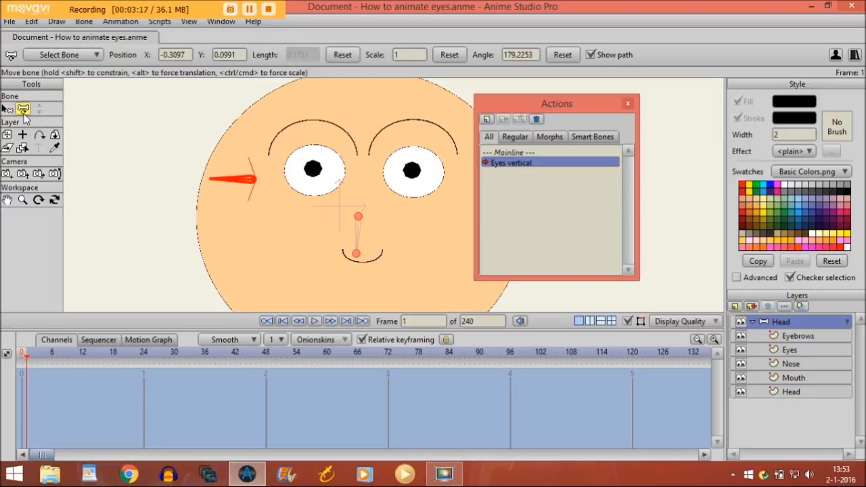
left_click_drag(233, 184, 284, 130)
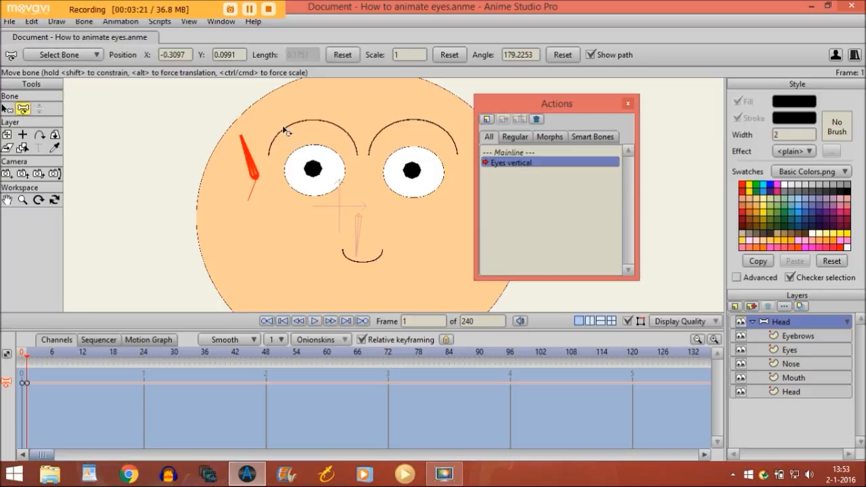
key("b")
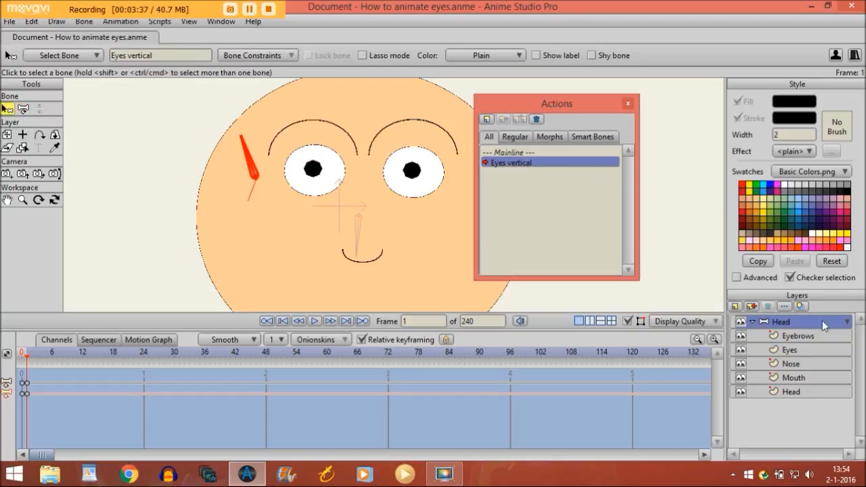
On the Eyes layer, lasso-select the points of both pupils and move them up to about Y 0.18.
left_click(787, 357)
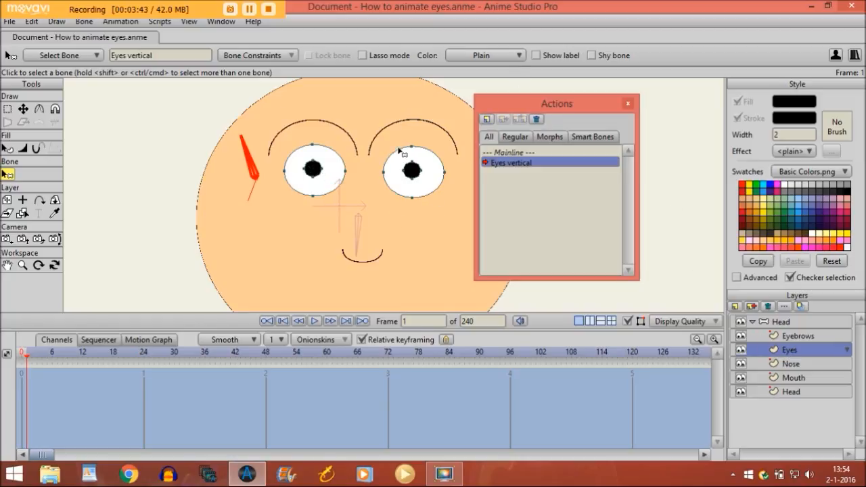
left_click(8, 110)
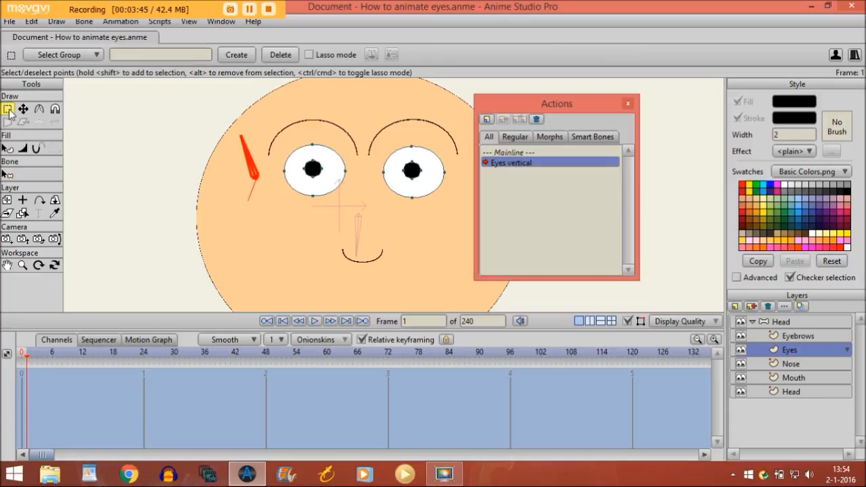
left_click(310, 55)
mouse_move(333, 180)
left_mouse_down()
mouse_move(356, 166)
mouse_move(414, 185)
mouse_move(433, 170)
mouse_move(428, 161)
mouse_move(372, 152)
mouse_move(295, 165)
mouse_move(296, 177)
mouse_move(310, 183)
mouse_move(338, 174)
left_mouse_up()
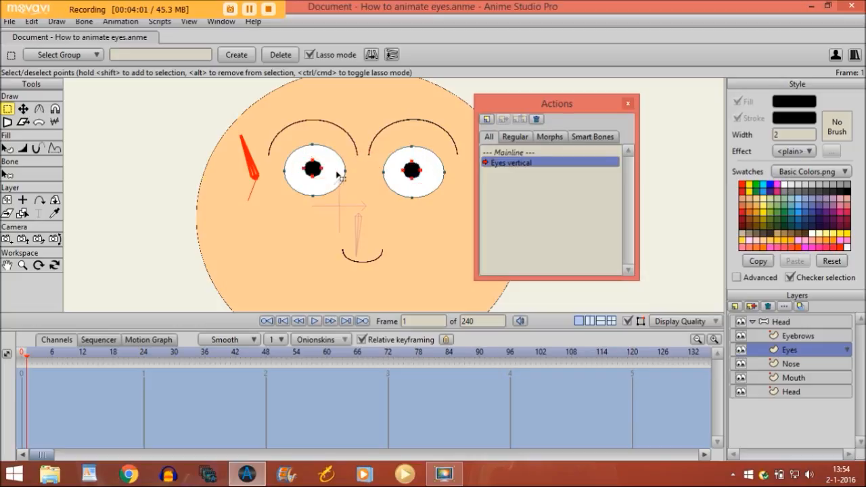
left_click(23, 110)
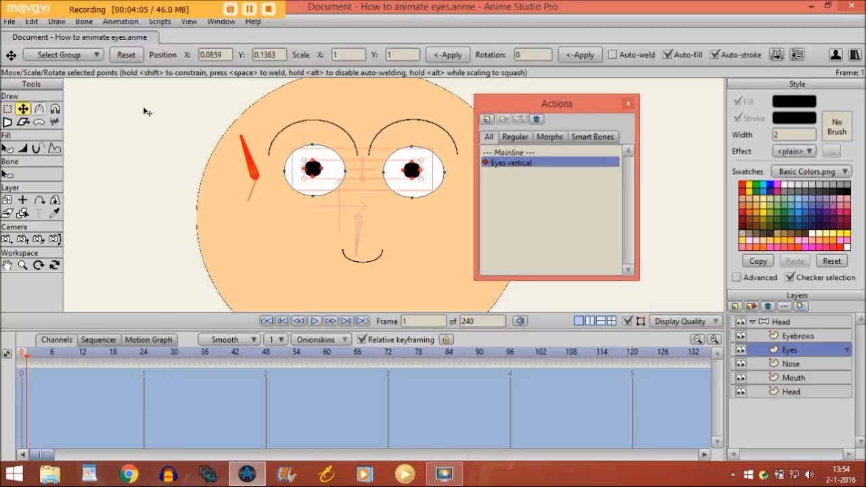
left_click_drag(362, 173, 363, 160)
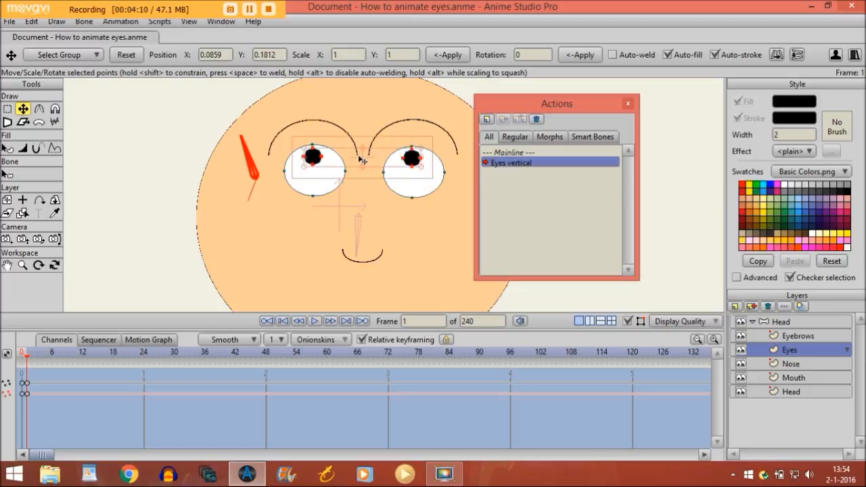
Return to the Mainline and test the Eyes vertical bone on the Head layer by rotating it up and back.
left_click(521, 152)
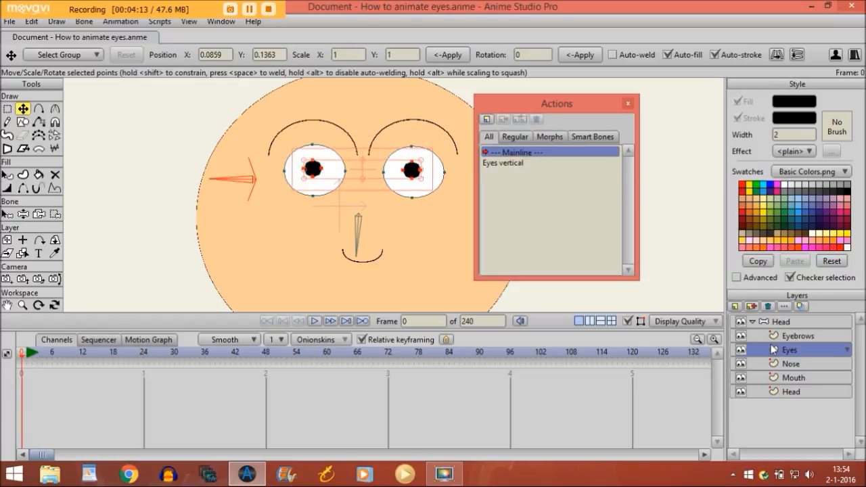
left_click(783, 323)
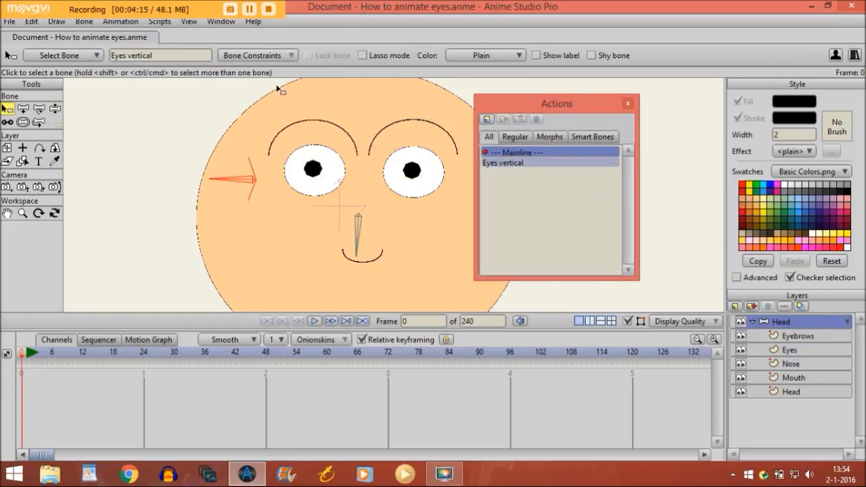
left_click(56, 110)
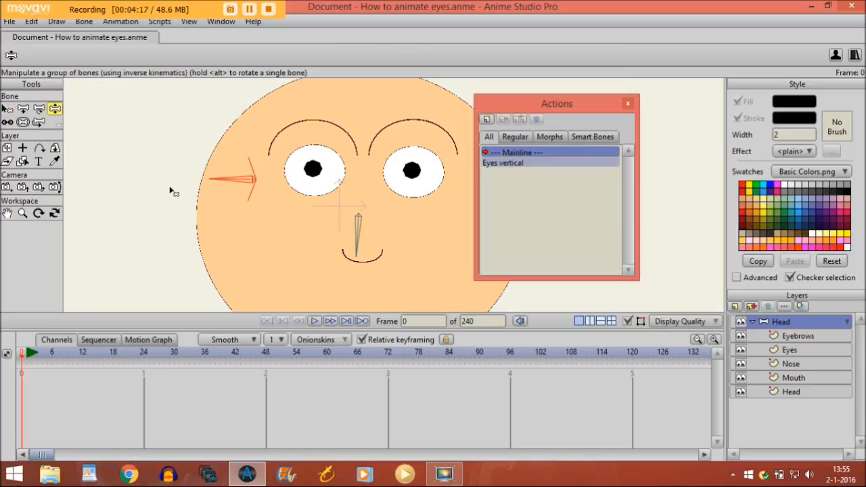
left_click_drag(236, 161, 255, 148)
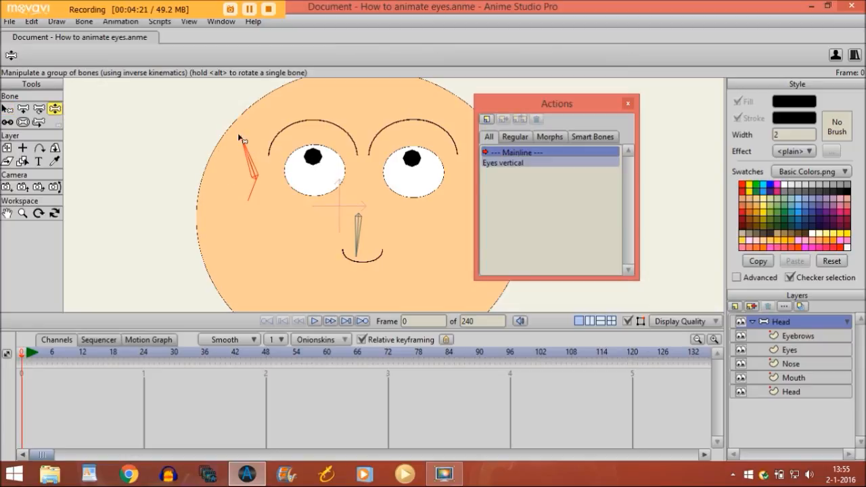
left_click_drag(252, 166, 241, 179)
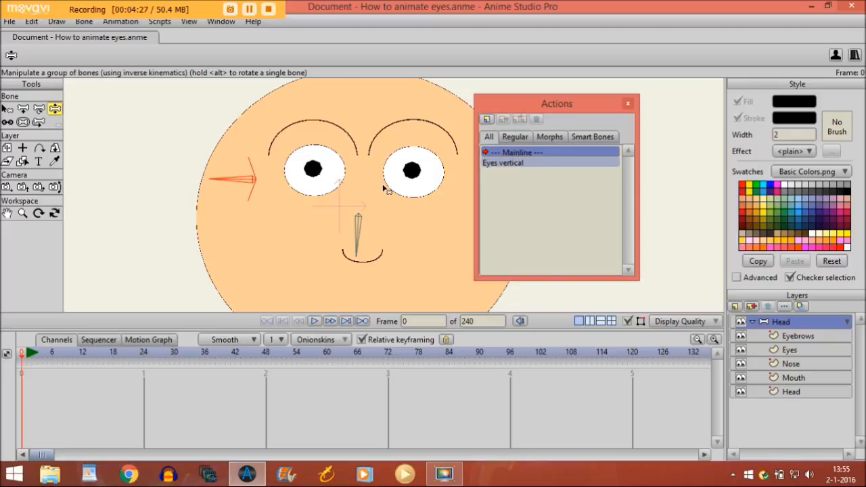
Create a second action for the Eyes vertical bone named "Eyes vertical 2".
left_click(486, 120)
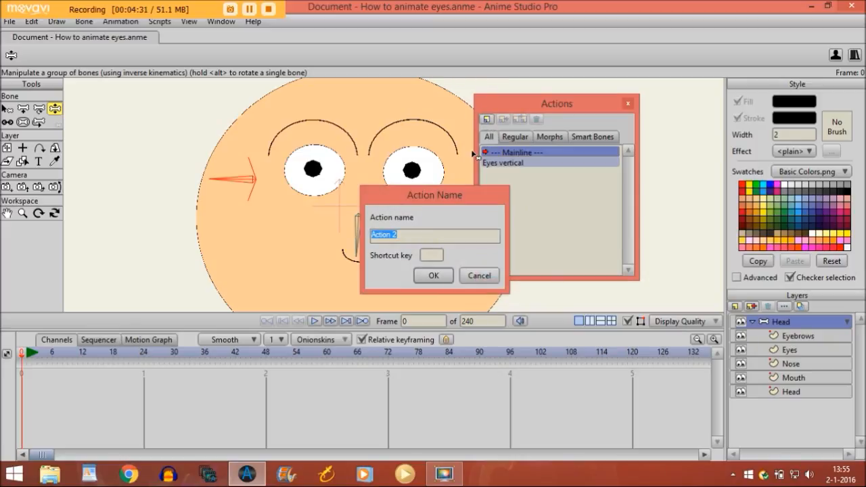
key("Caps_Lock")
type("E")
key("Caps_Lock")
type("ye")
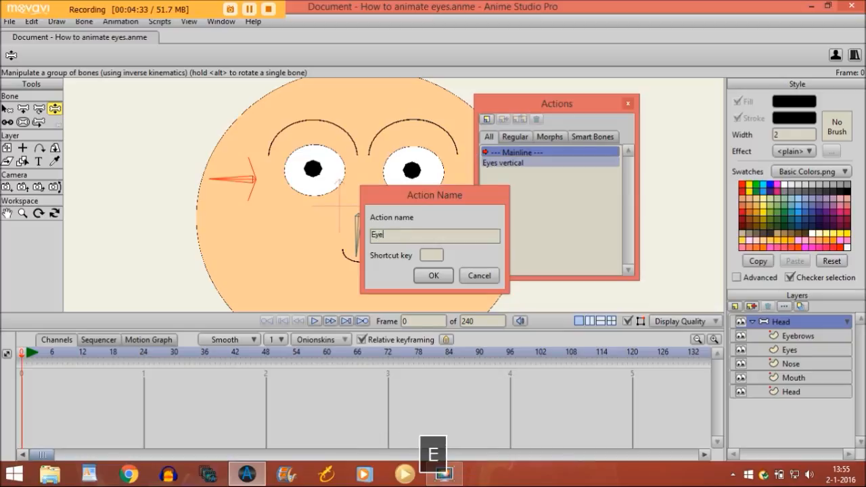
type("s vertic")
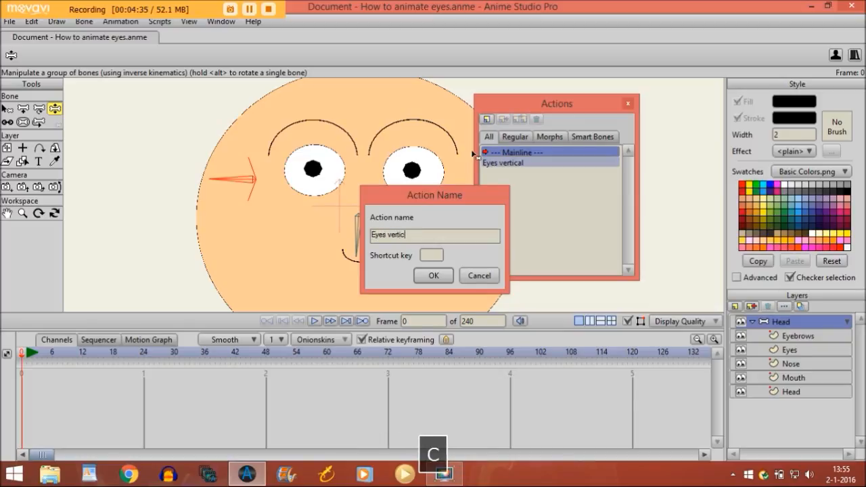
type("al 2")
key("Return")
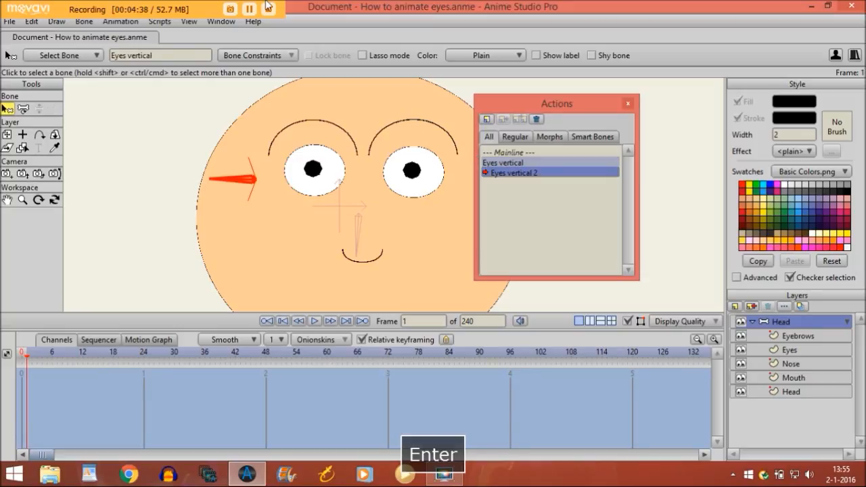
In the Eyes vertical 2 action, rotate the bone down to about 249° and move both pupils down to about Y 0.08.
left_click(23, 109)
left_click_drag(231, 182, 285, 228)
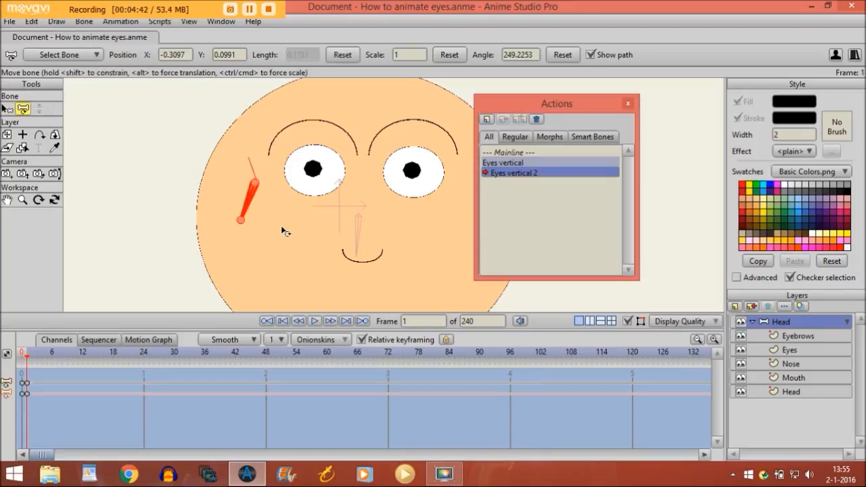
left_click(779, 353)
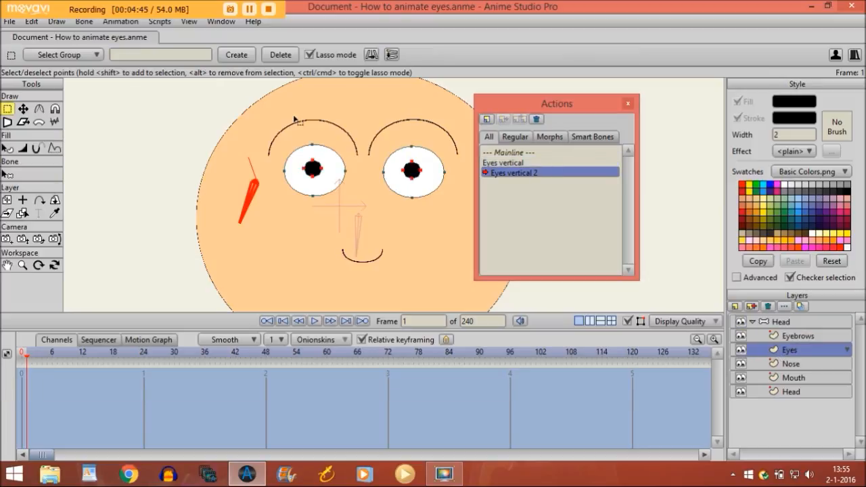
left_click(23, 108)
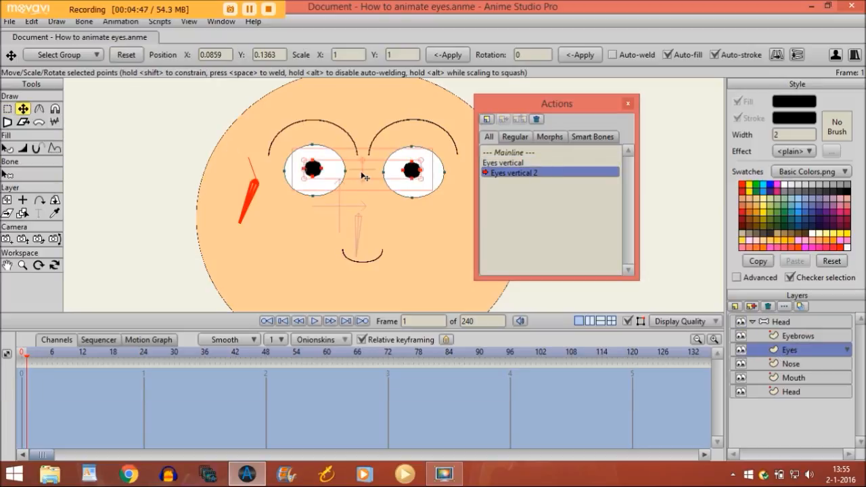
left_click_drag(367, 174, 368, 188)
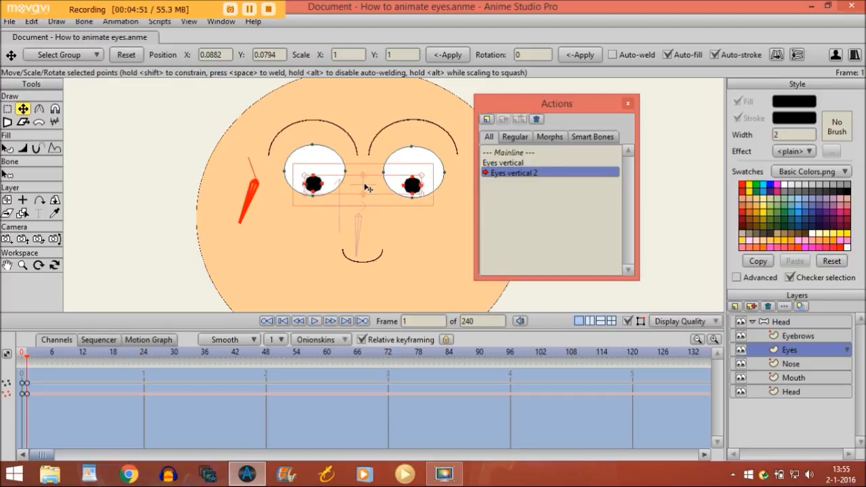
Switch back to the Mainline and check how the pupils follow the Eyes vertical bone, then restore its rest position.
left_click(504, 155)
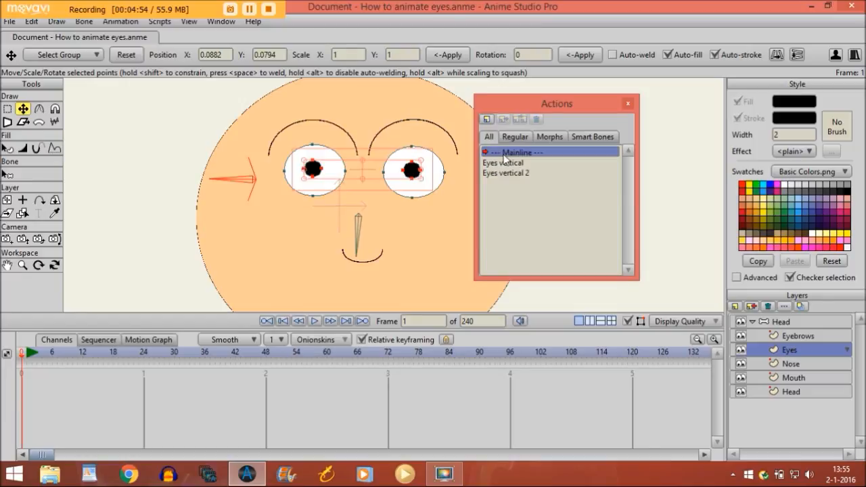
left_click(802, 321)
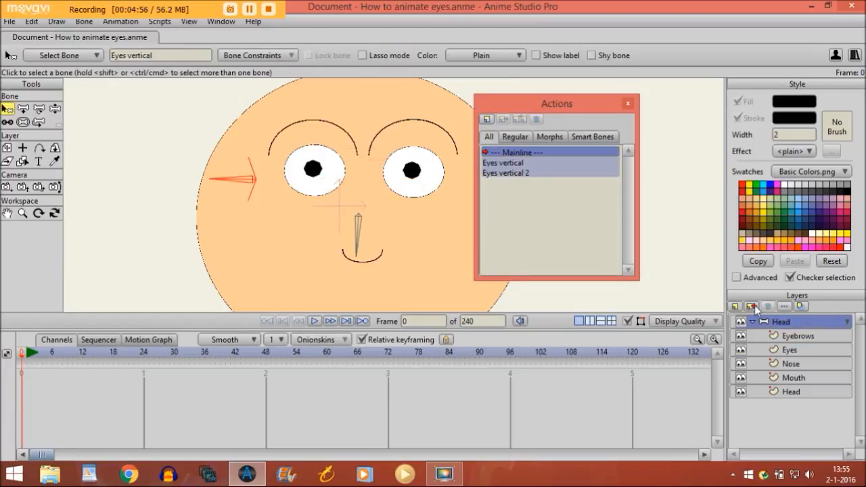
left_click(54, 110)
left_click_drag(222, 180, 235, 138)
mouse_move(230, 179)
left_mouse_down()
mouse_move(224, 201)
mouse_move(229, 180)
left_mouse_up()
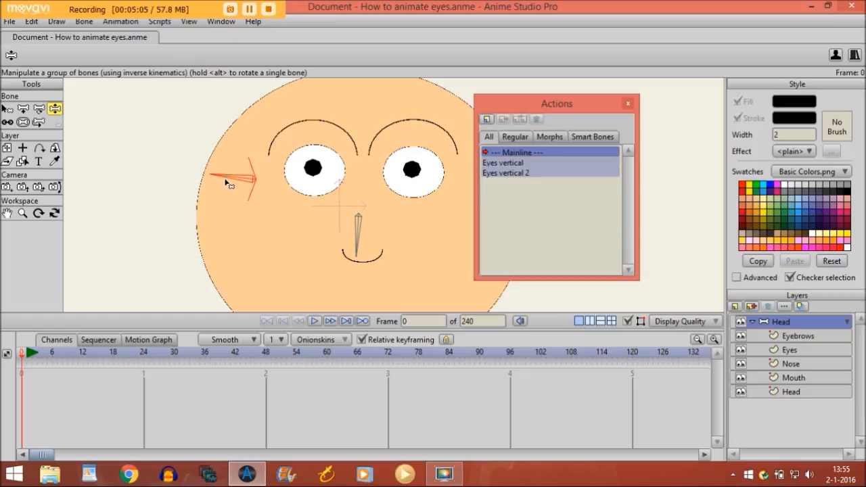
key("Right")
key("Left")
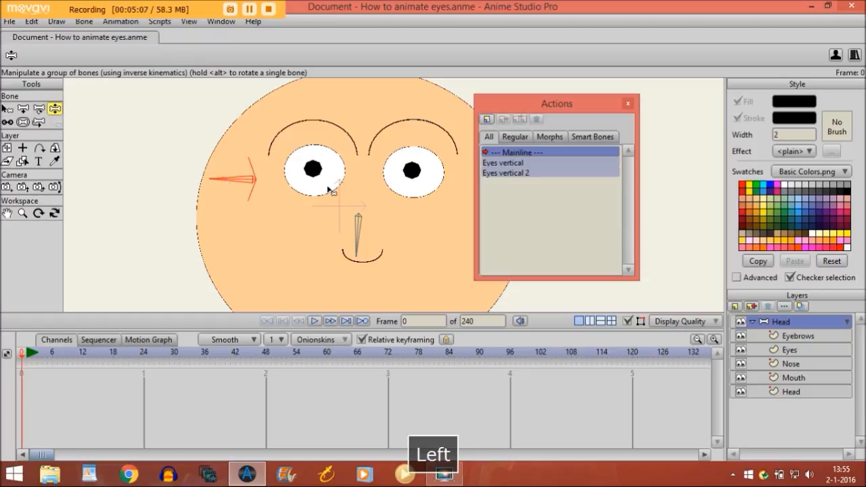
Select the Eyes horizontal bone and create a new action for it named "Eyes horizontal".
left_click(8, 109)
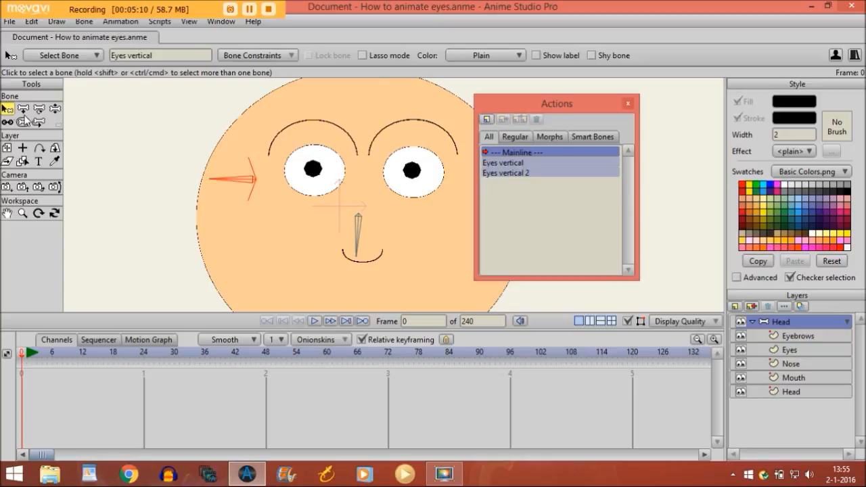
left_click(358, 230)
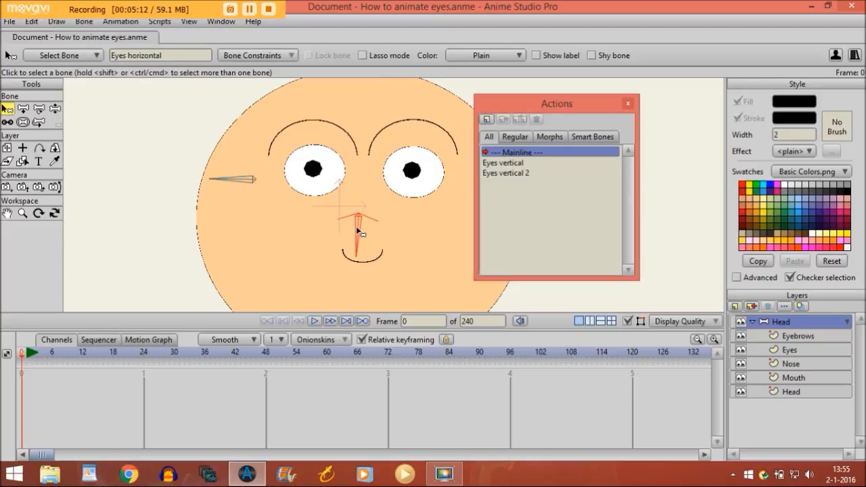
left_click(489, 119)
key("Caps_Lock")
type("Eyes horioz")
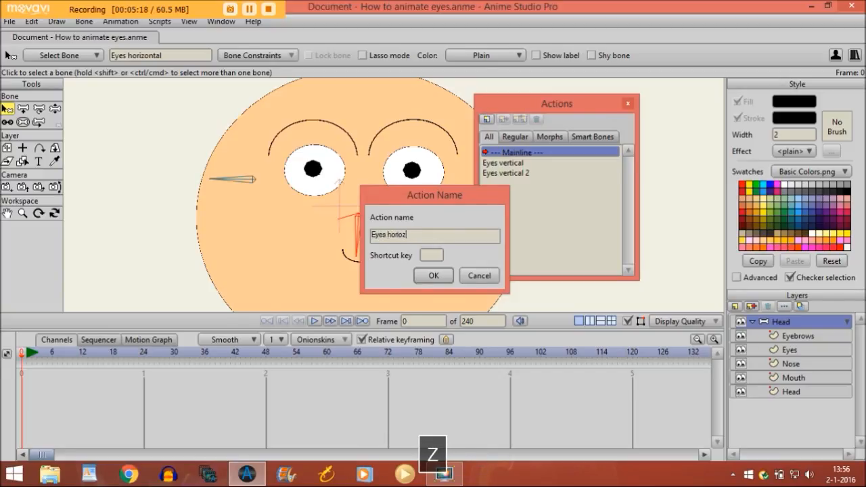
key("BackSpace")
key("BackSpace")
type("zontal")
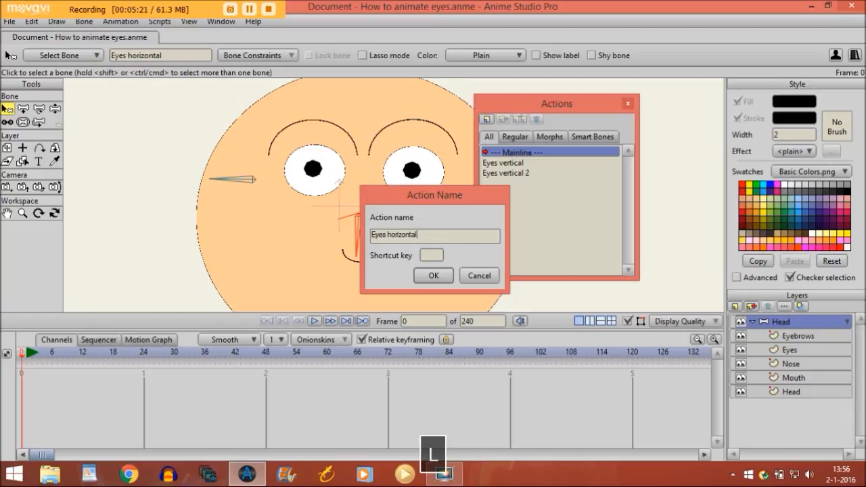
key("Return")
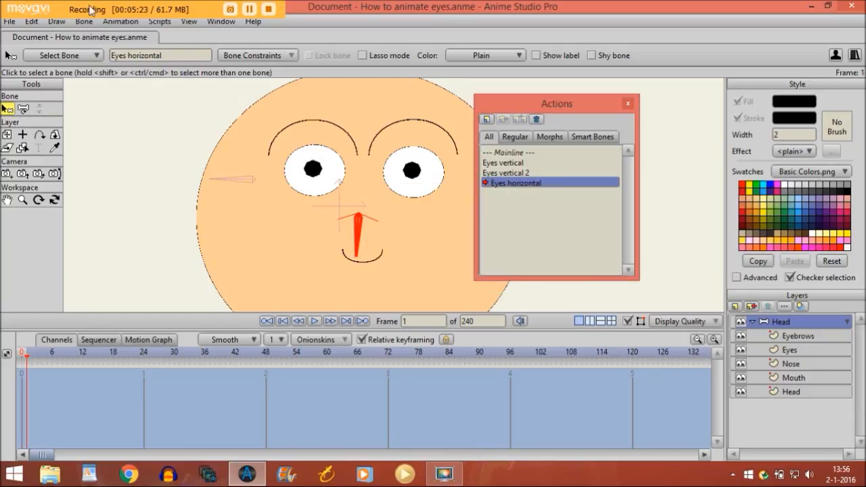
In the Eyes horizontal action, rotate the bone to the left and move both pupils on the Eyes layer left to about X 0.03.
left_click(23, 108)
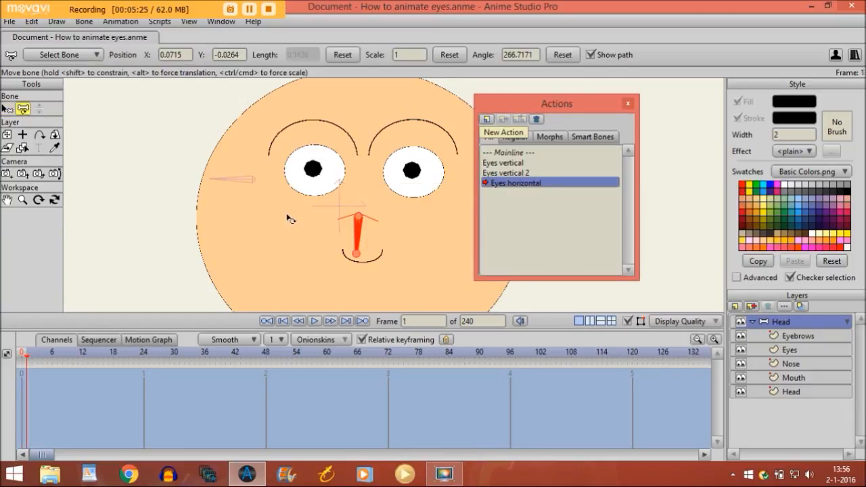
left_click_drag(364, 233, 337, 219)
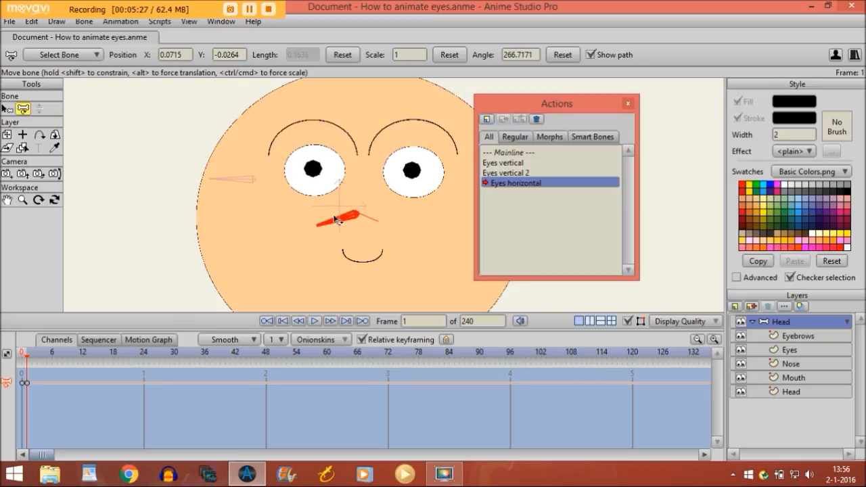
left_click(785, 350)
key("super+c")
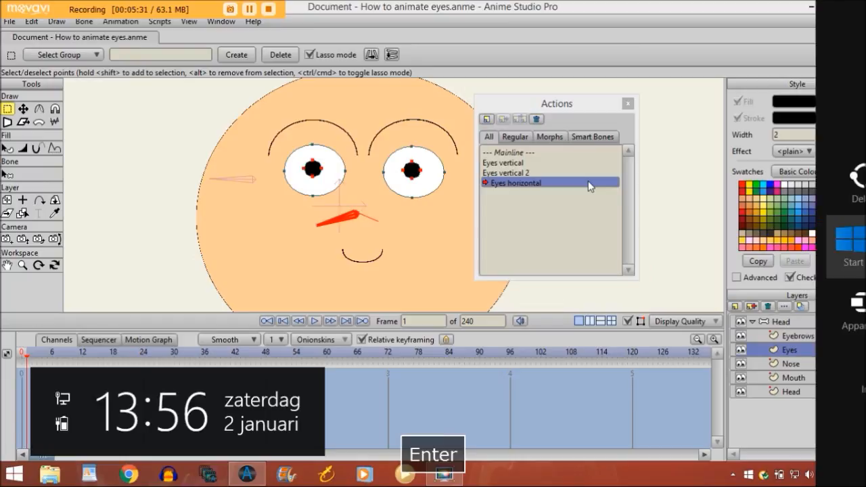
left_click(25, 113)
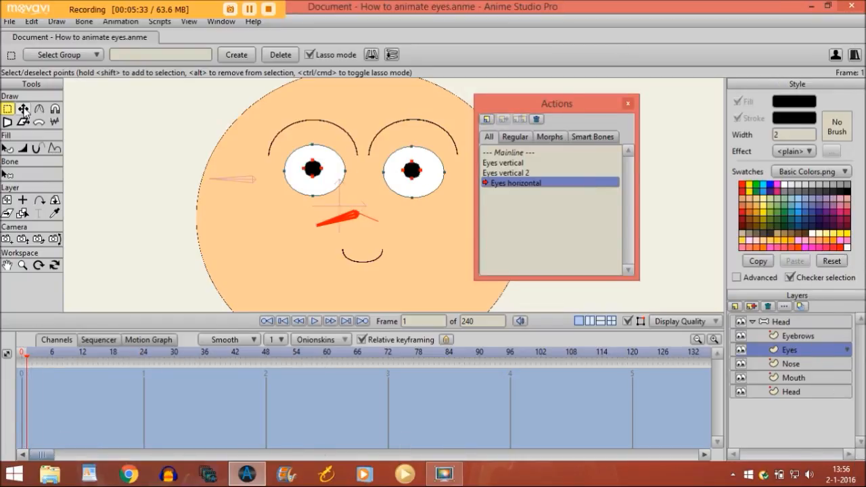
left_click(23, 109)
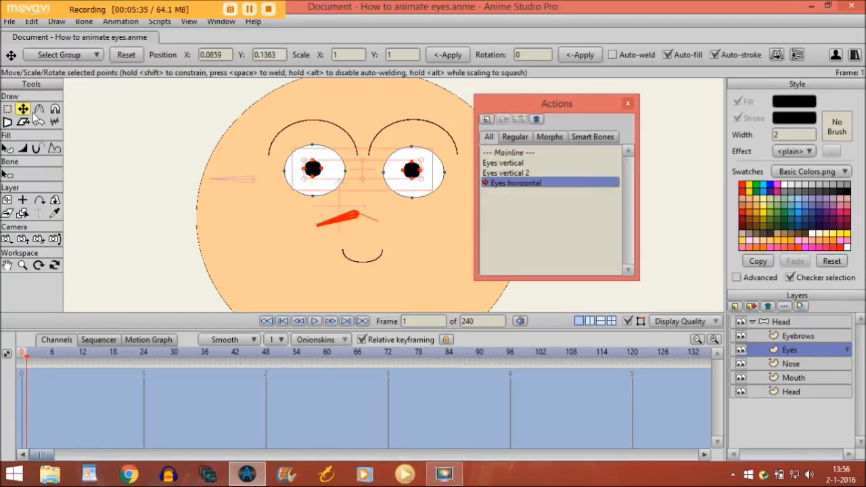
left_click_drag(367, 175, 351, 175)
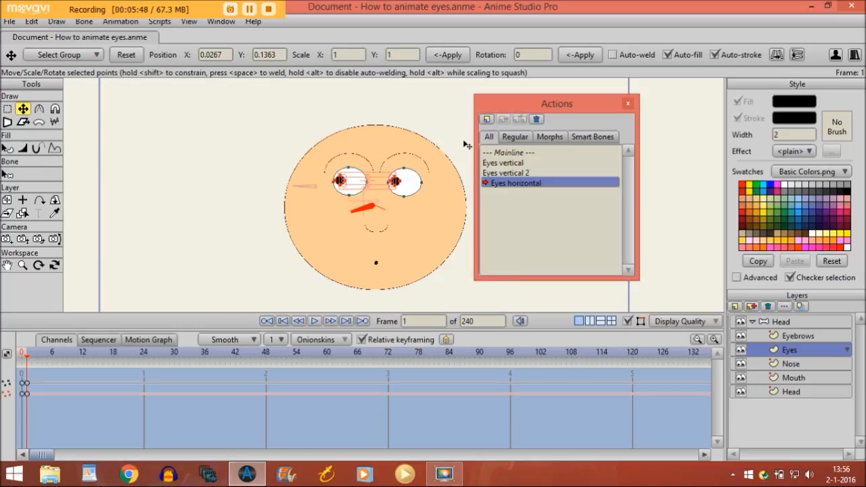
Return to the Mainline and create a second action for the Eyes horizontal bone named "Eyes horizontal 2".
left_click(509, 154)
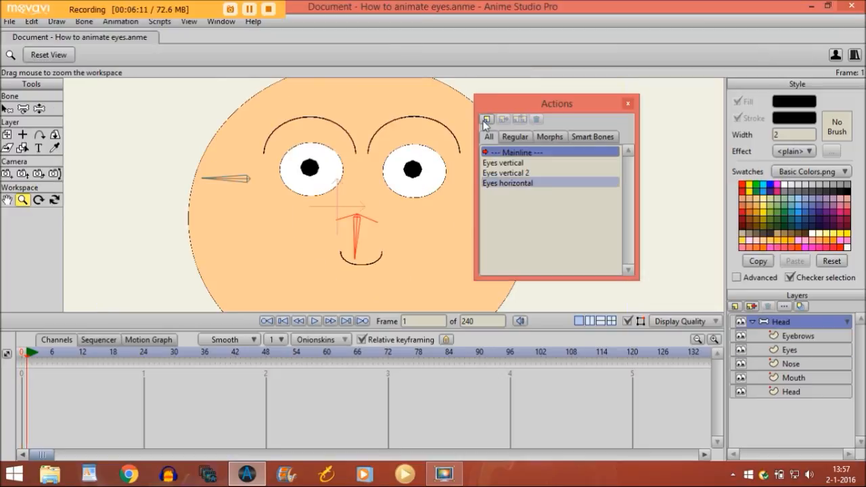
left_click(487, 119)
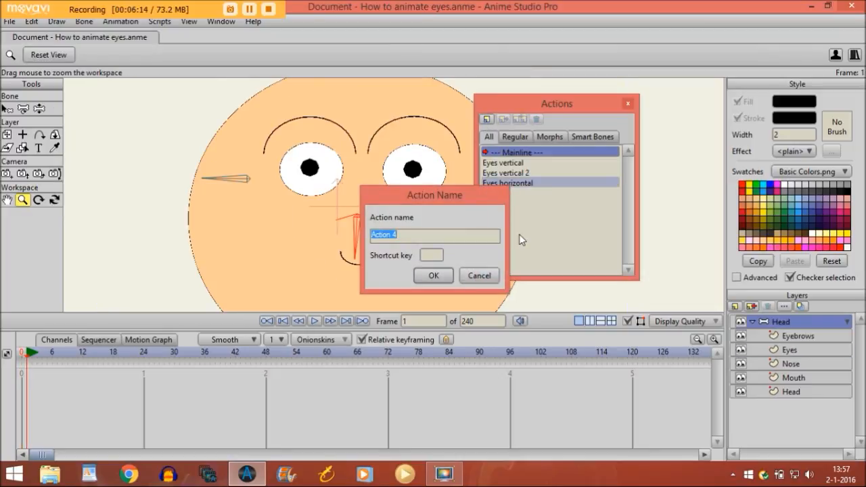
key("Caps_Lock")
type("Ey")
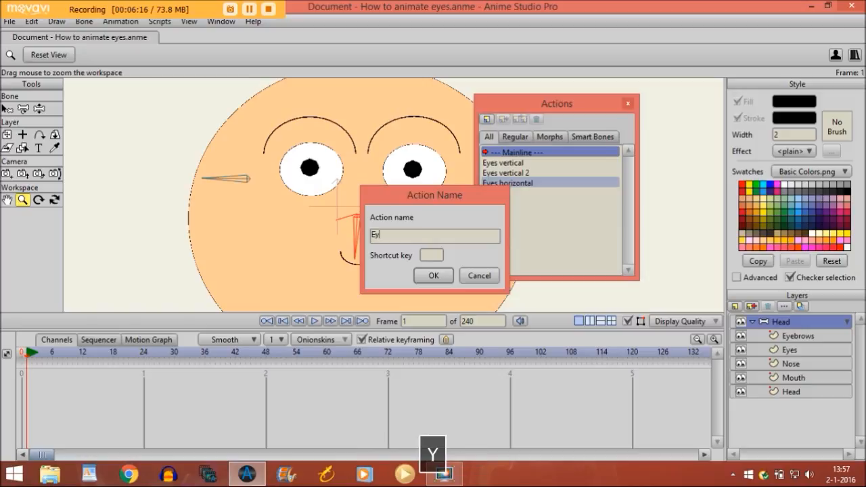
type("es horizontal 2")
key("Return")
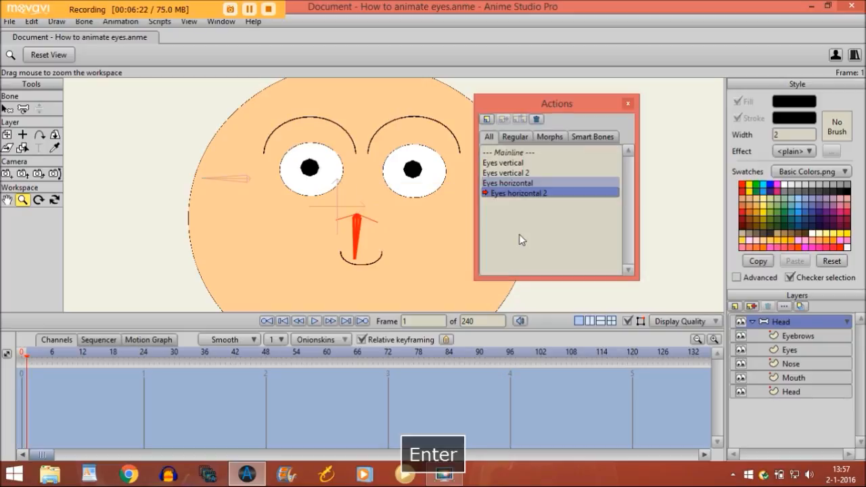
In the Eyes horizontal 2 action, rotate the bone right to about 337° and move both pupils right to about X 0.16.
left_click(23, 109)
left_click_drag(360, 235, 412, 215)
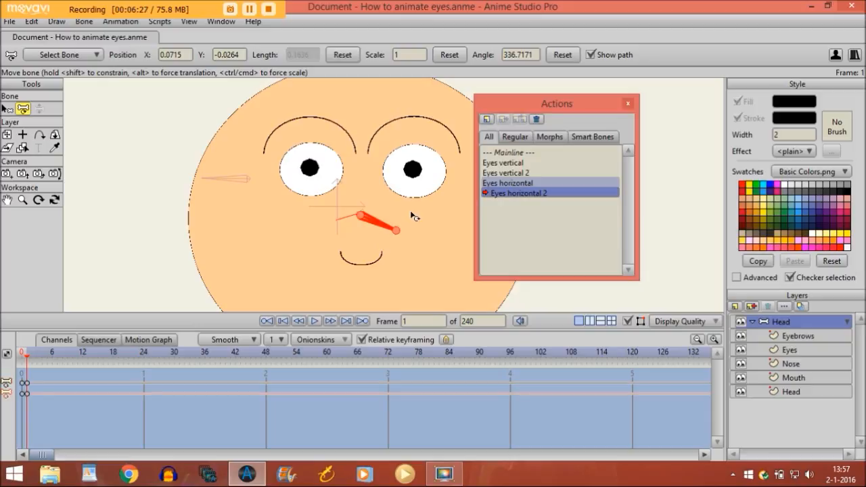
left_click(792, 351)
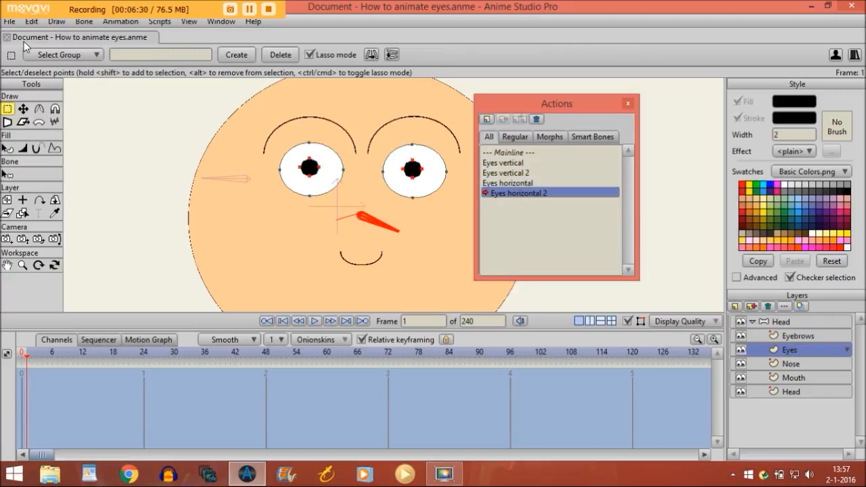
left_click(23, 109)
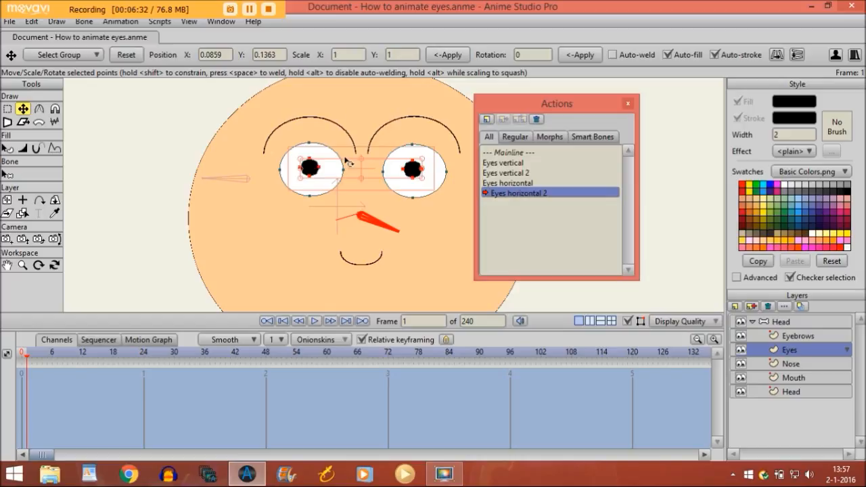
left_click_drag(362, 177, 384, 175)
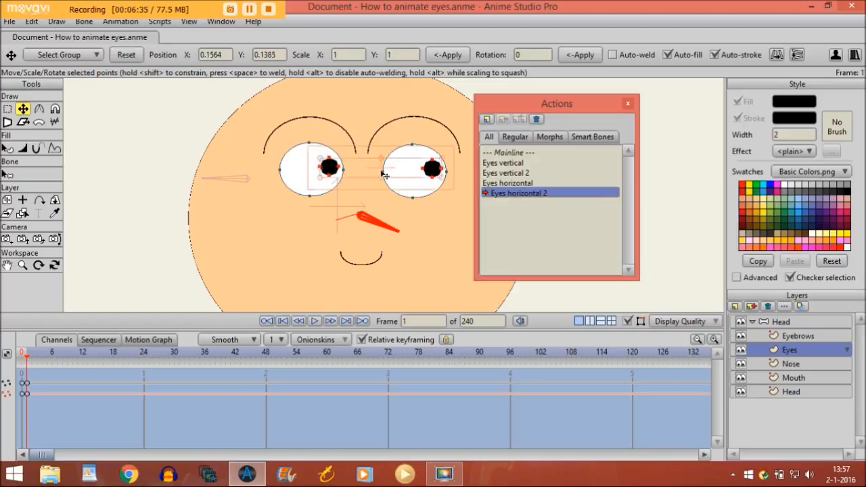
Return to the Mainline and test how the pupils follow the Eyes horizontal and Eyes vertical bones on the Head layer.
left_click(509, 153)
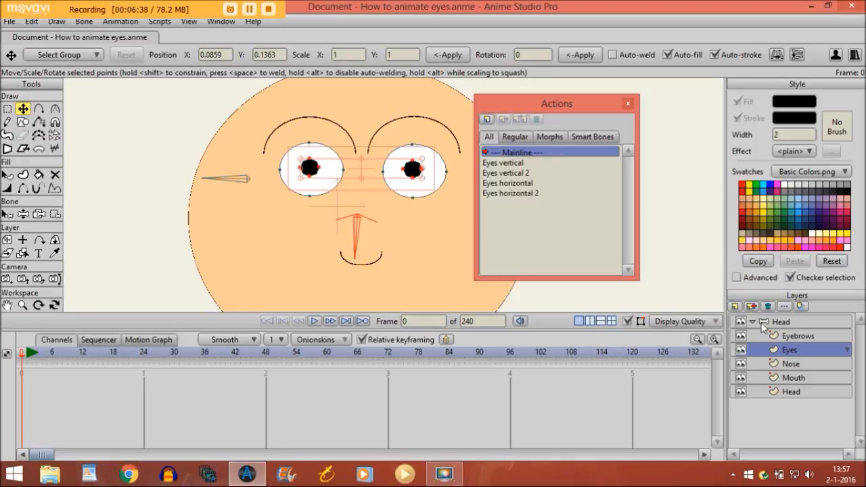
left_click(764, 323)
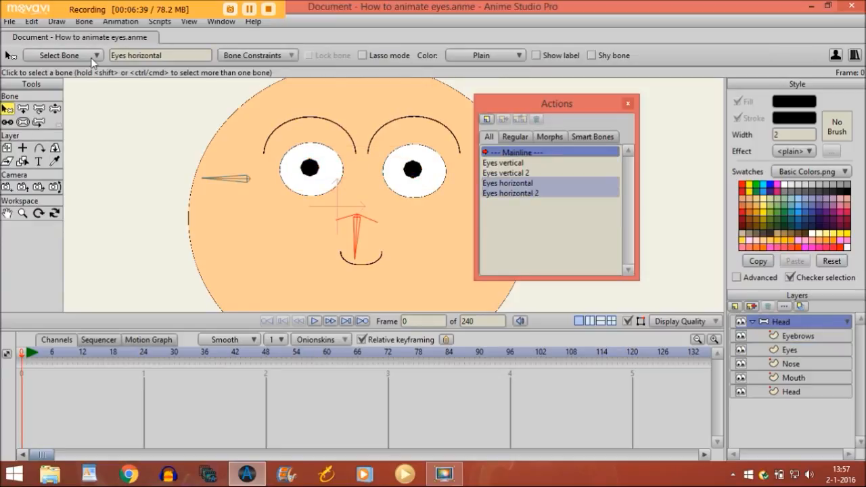
left_click(54, 109)
left_click_drag(359, 245, 330, 236)
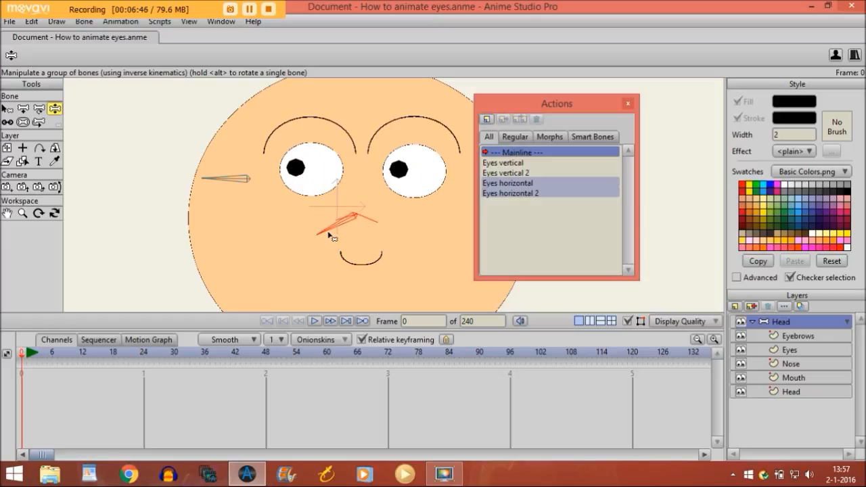
left_click_drag(238, 182, 251, 193)
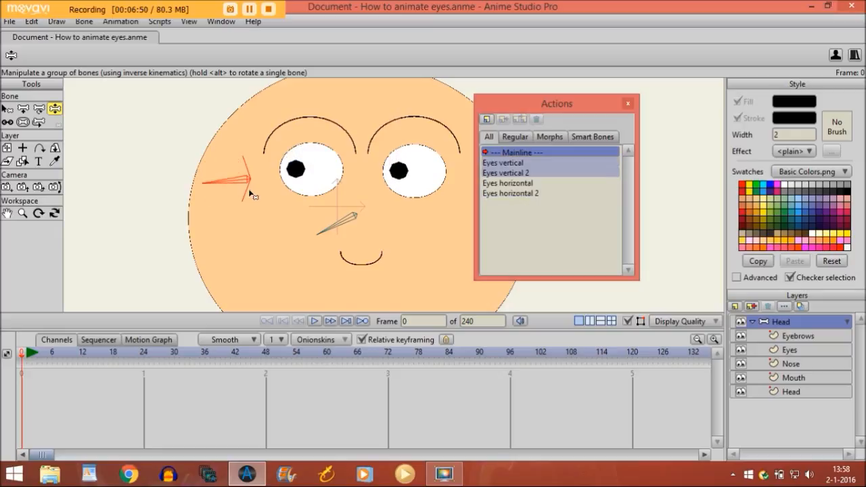
left_click_drag(333, 226, 357, 256)
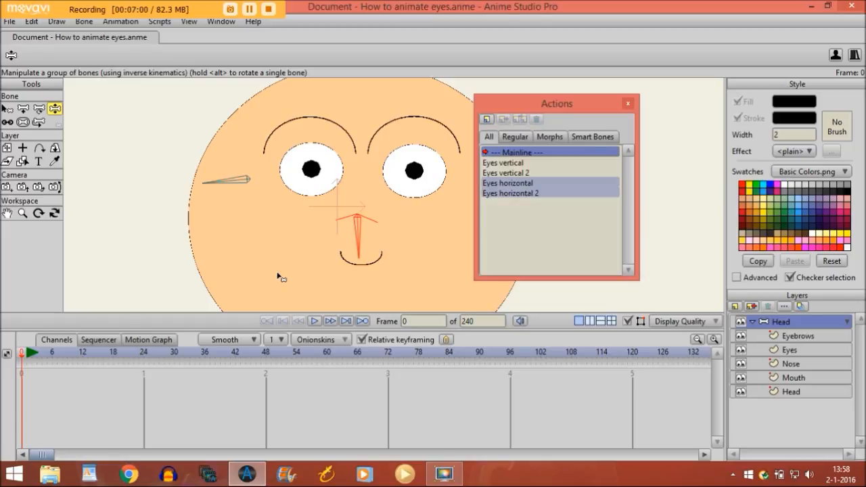
At frame 48, keyframe the control bones in their rest pose so the pupils look straight ahead.
left_click(266, 352)
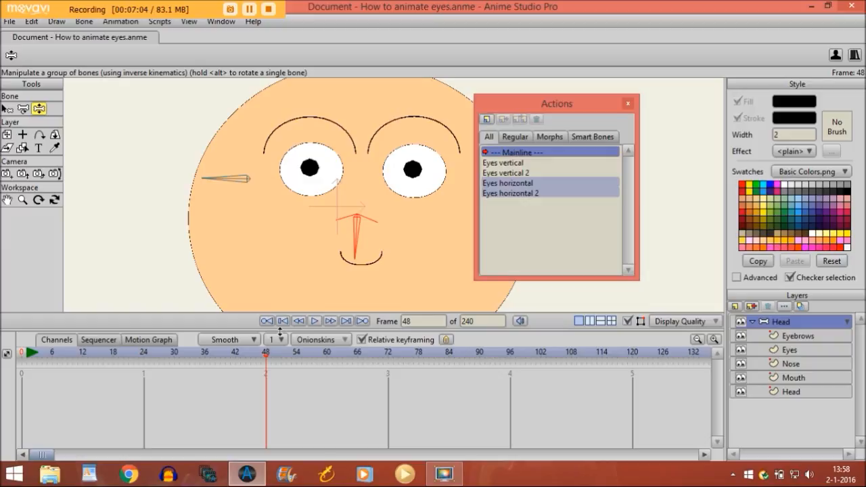
left_click_drag(353, 233, 357, 235)
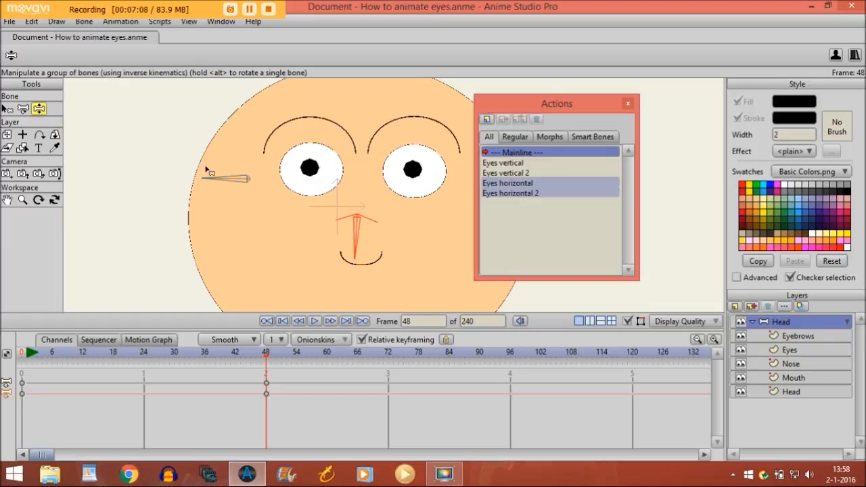
left_click(228, 180)
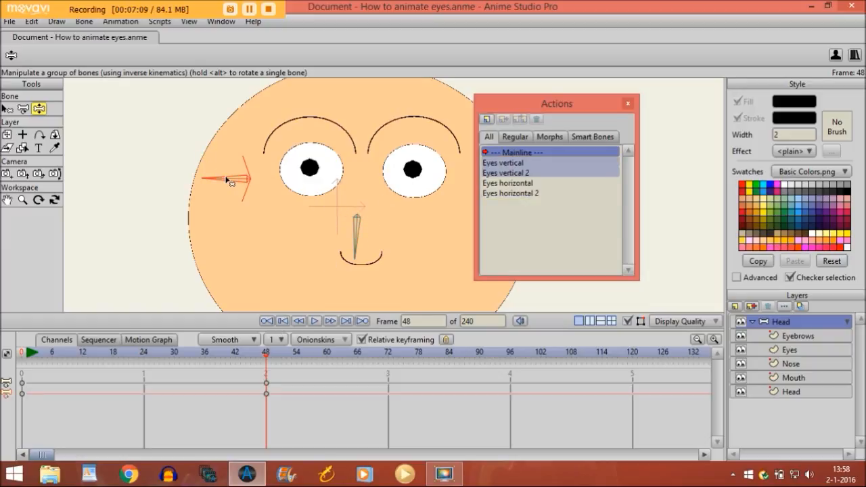
At frame 54, rotate the Eyes horizontal and Eyes vertical bones so both pupils look toward the upper left.
left_click(297, 353)
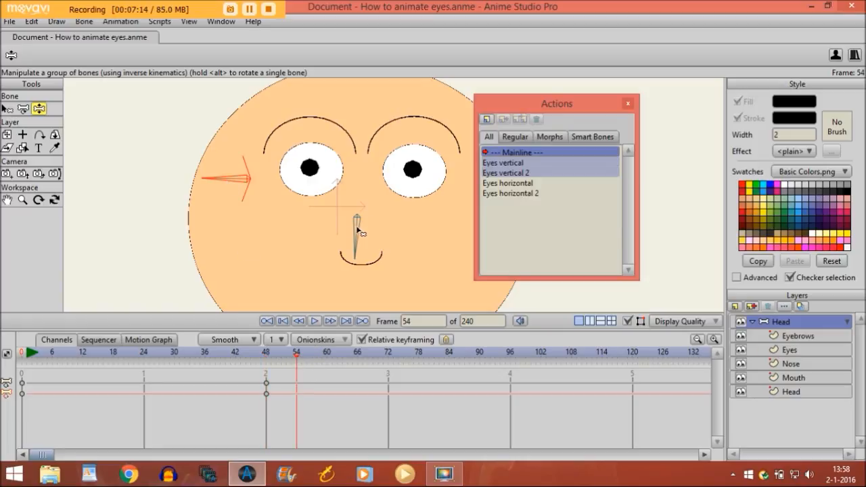
left_click_drag(361, 230, 346, 220)
left_click_drag(226, 178, 242, 164)
left_click_drag(335, 225, 338, 234)
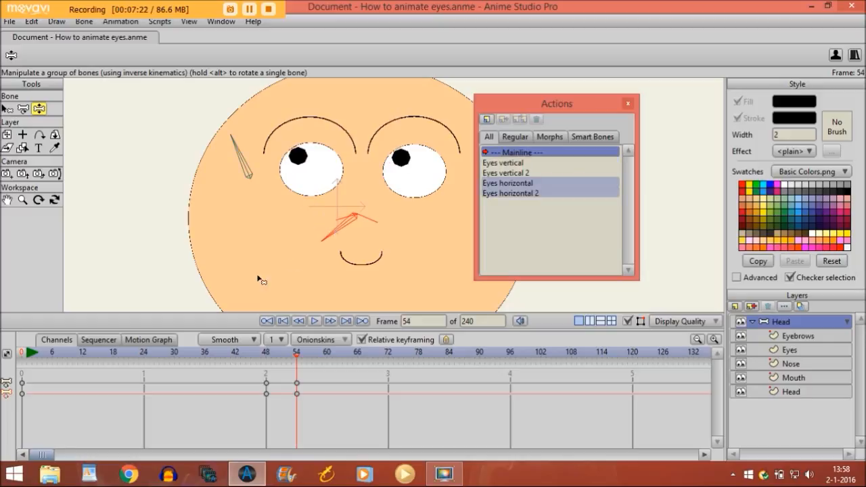
Play back the eye movement with the bones hidden, and rewind to frame 0 with the bones shown again.
left_click(47, 362)
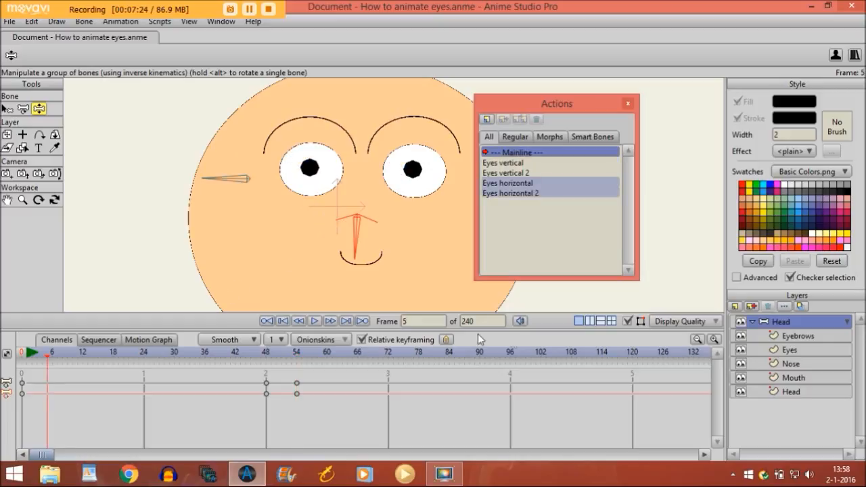
left_click(628, 321)
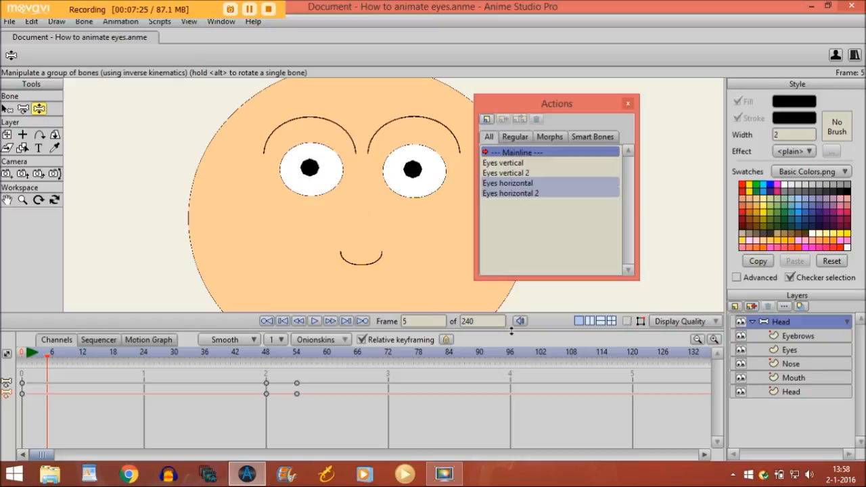
left_click(314, 321)
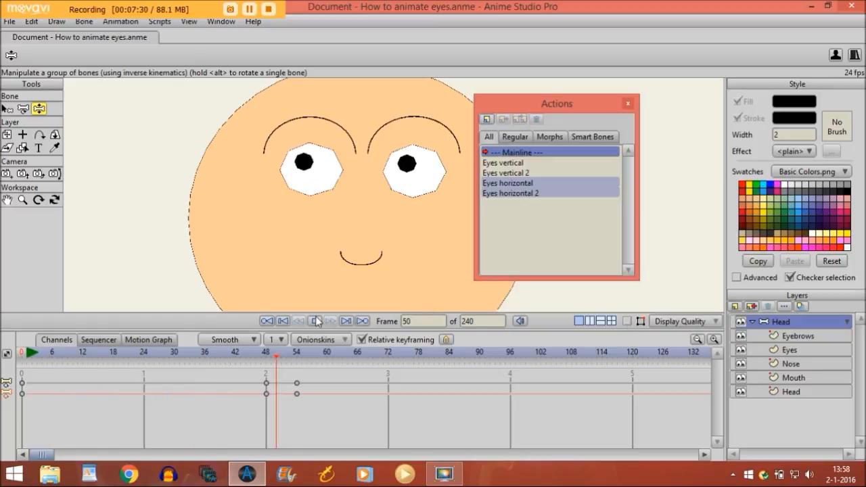
key("space")
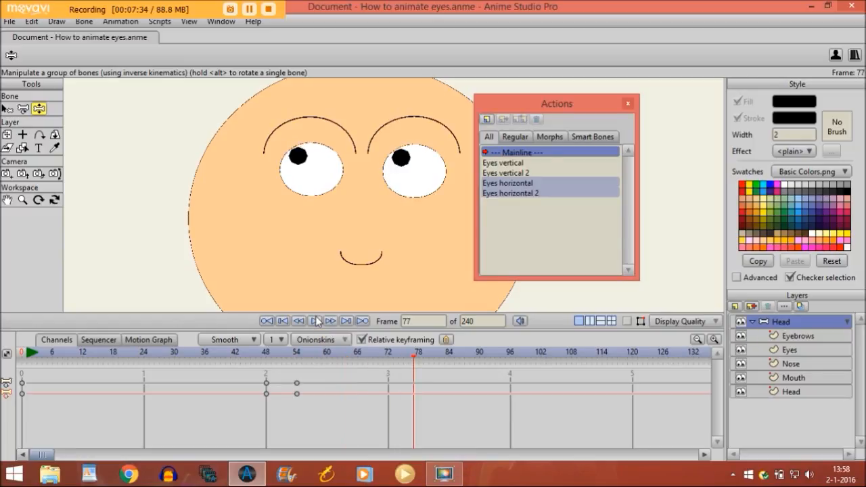
left_click(284, 320)
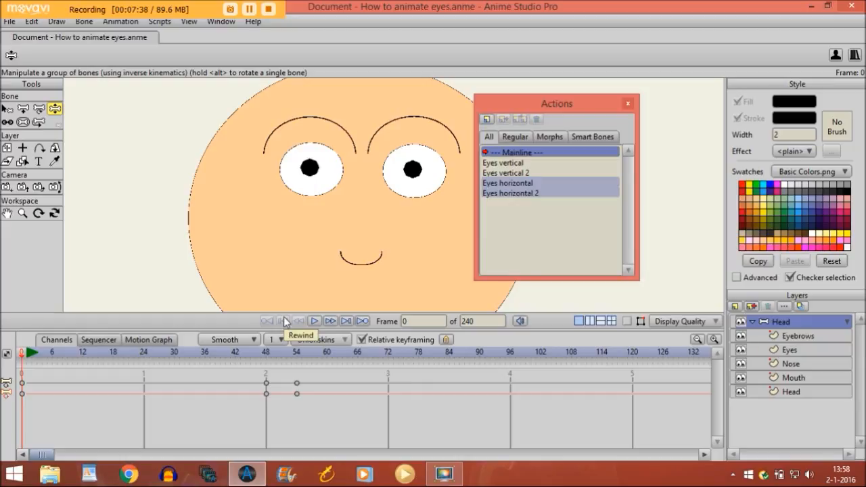
left_click(627, 322)
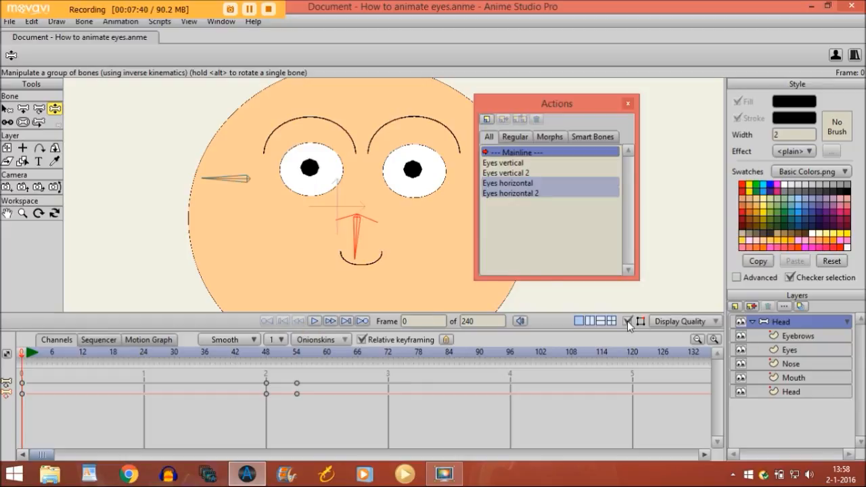